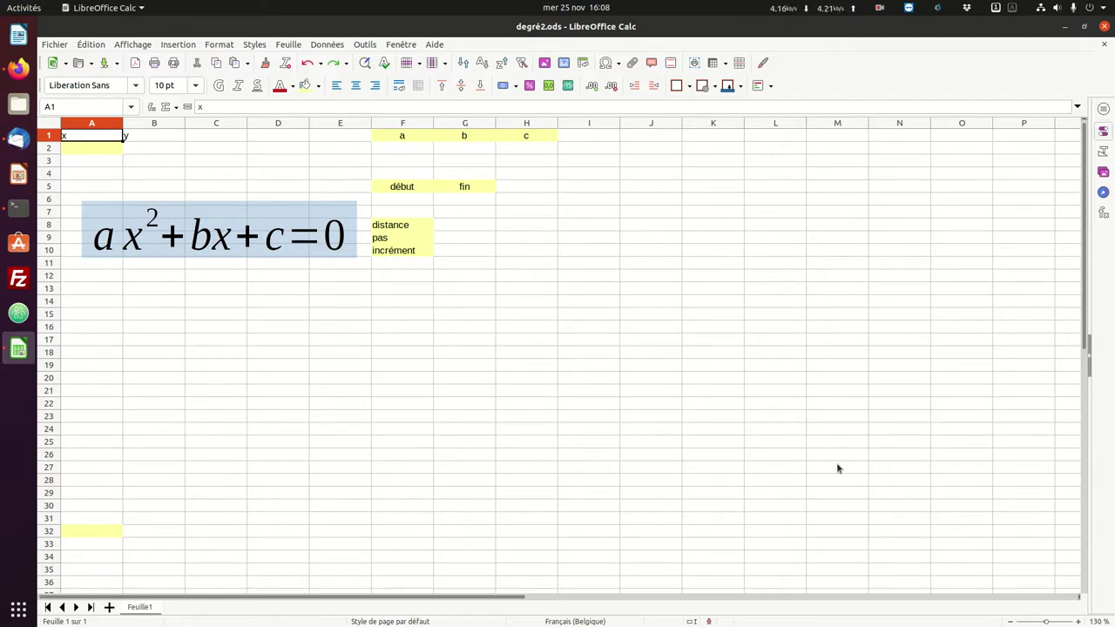
Remove the ax²+bx+c=0 formula object from the sheet
click(305, 241)
key(Escape)
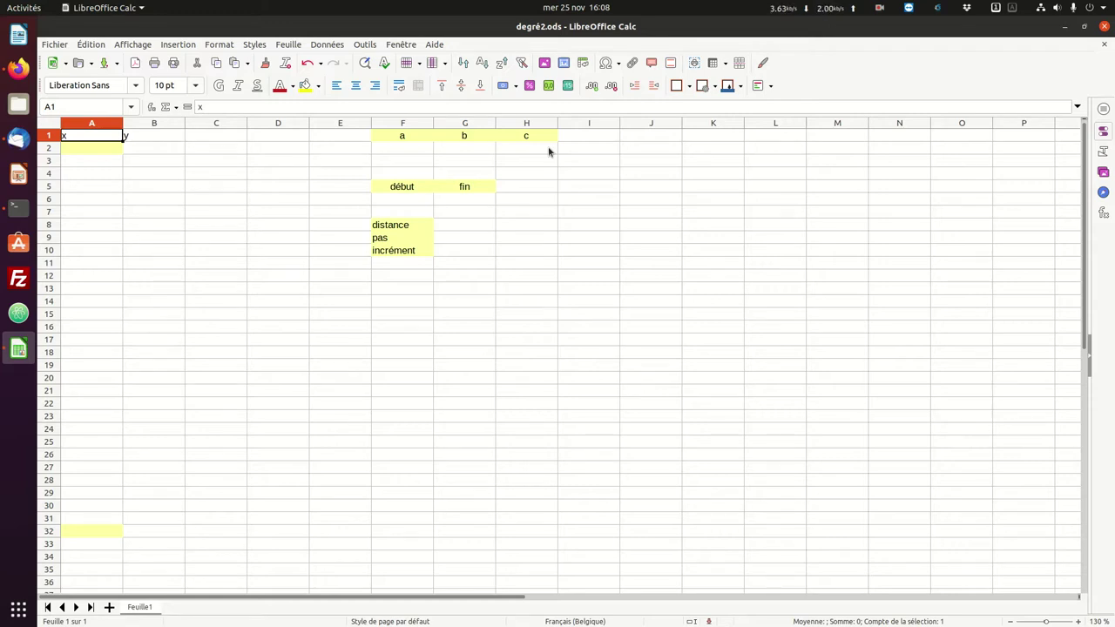
click(413, 160)
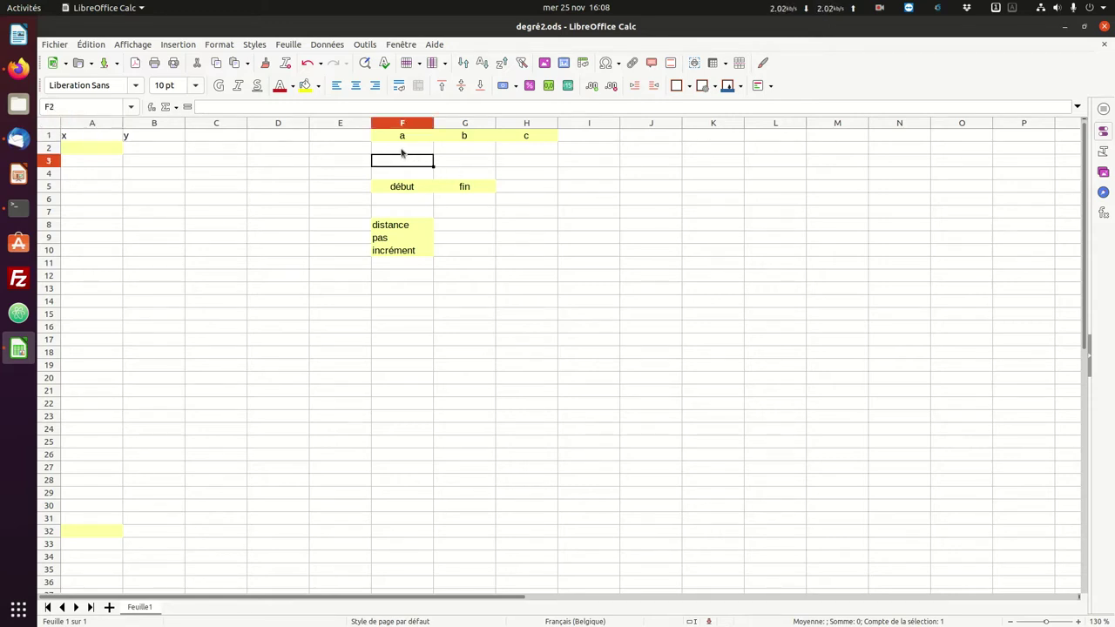
click(402, 152)
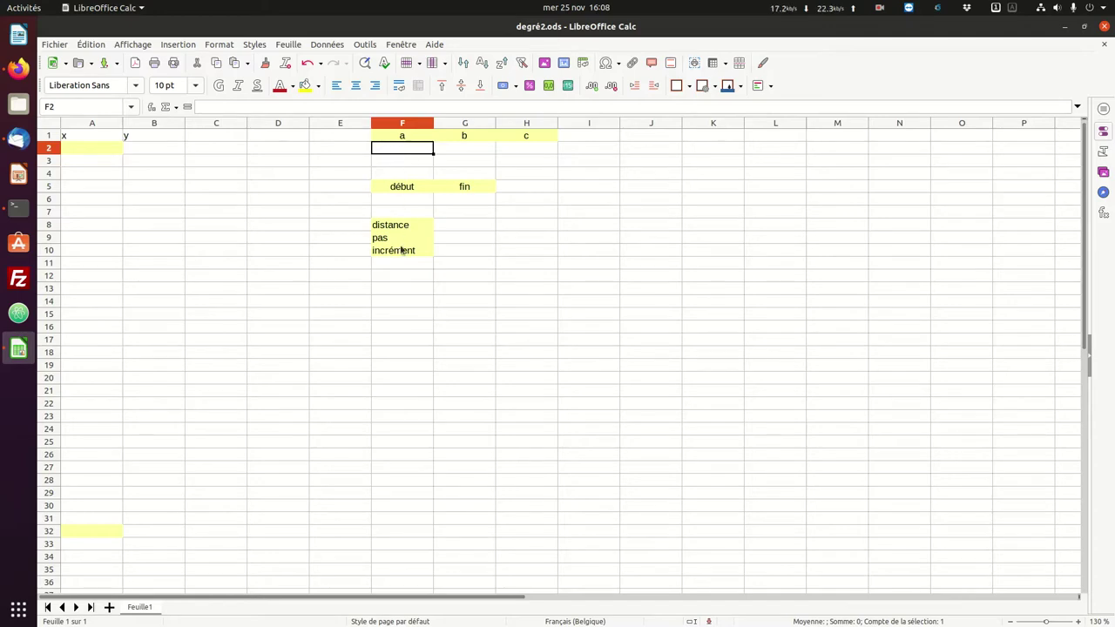
click(90, 154)
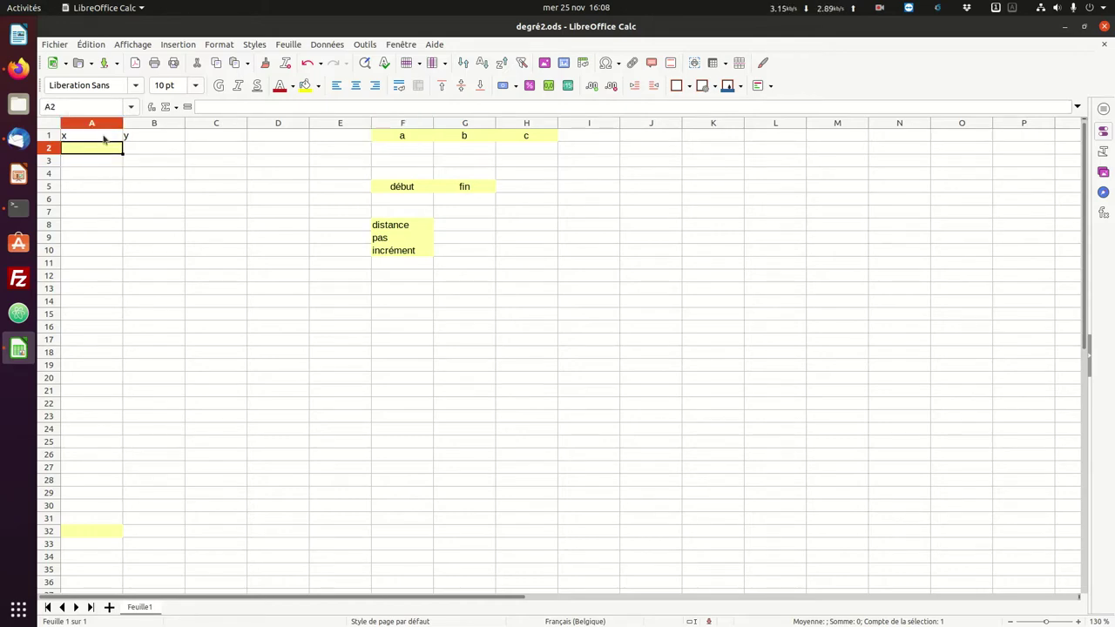
click(98, 534)
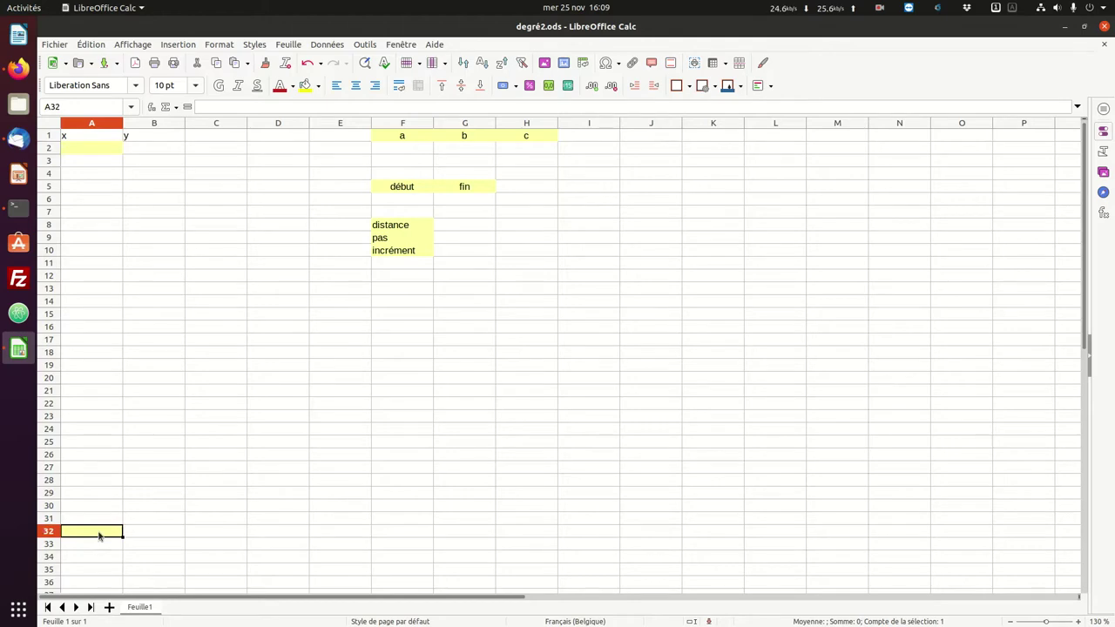
click(402, 200)
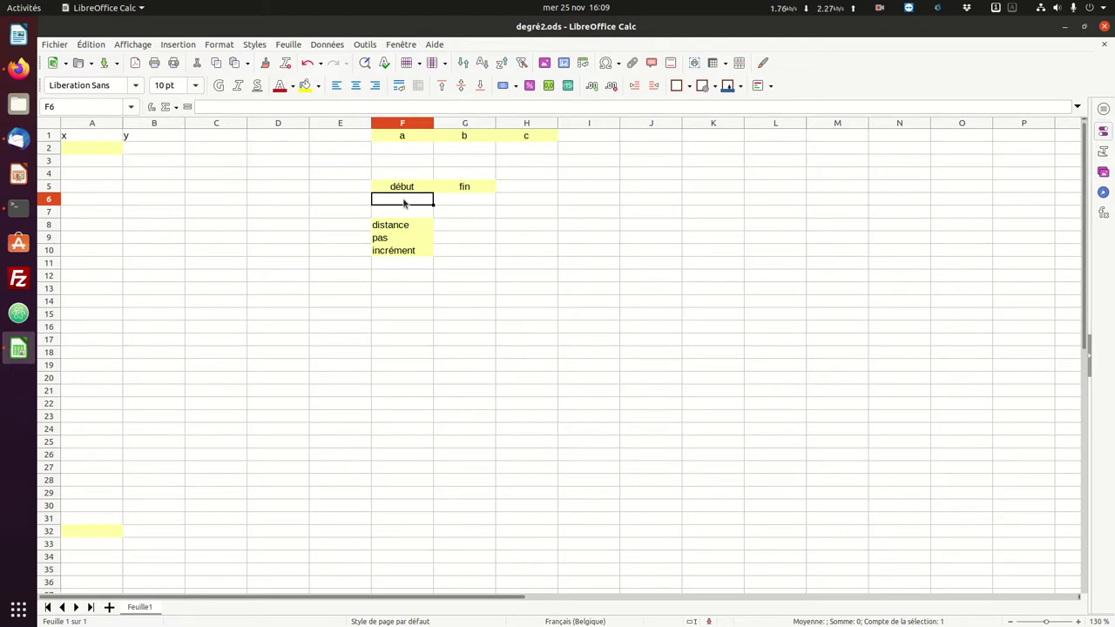
click(467, 204)
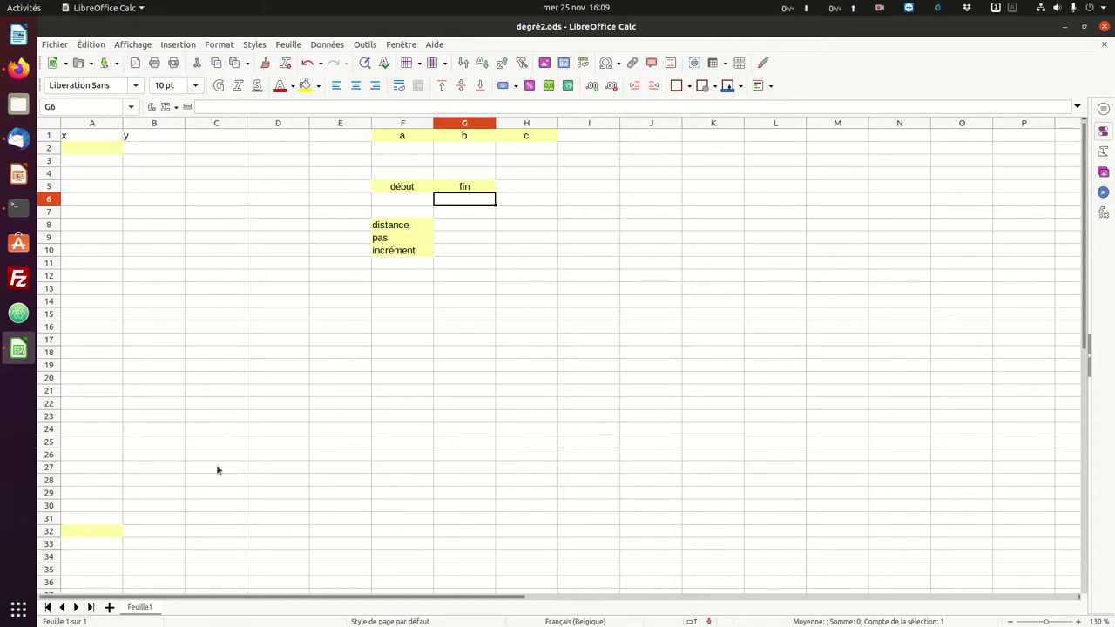
Enter -4 as the début value in F6 and 4 as the fin value in G6
click(399, 201)
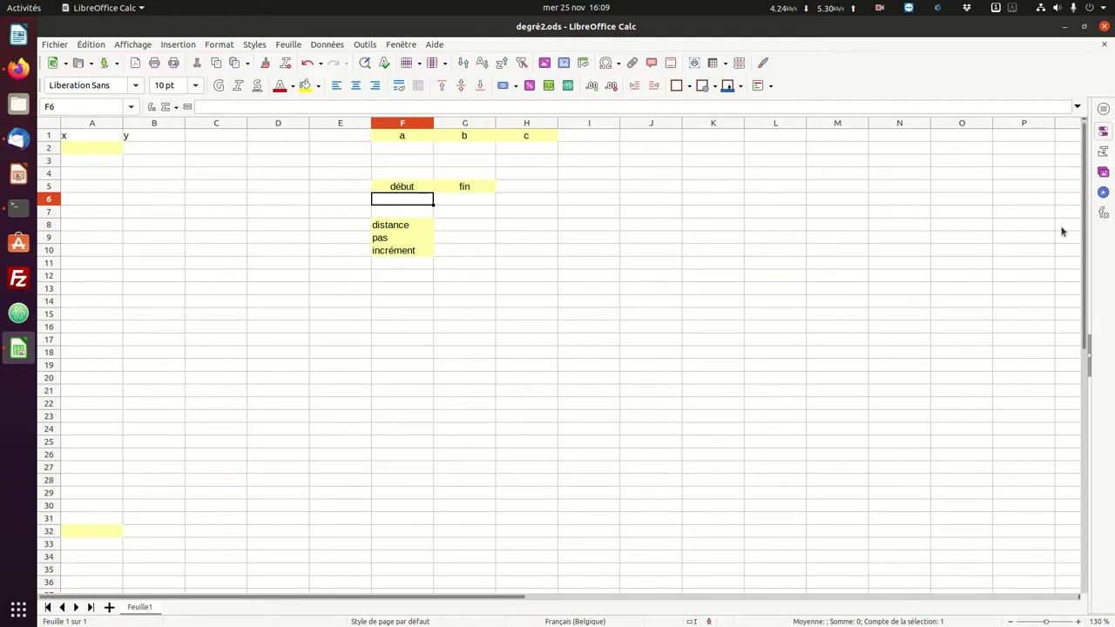
text(-4)
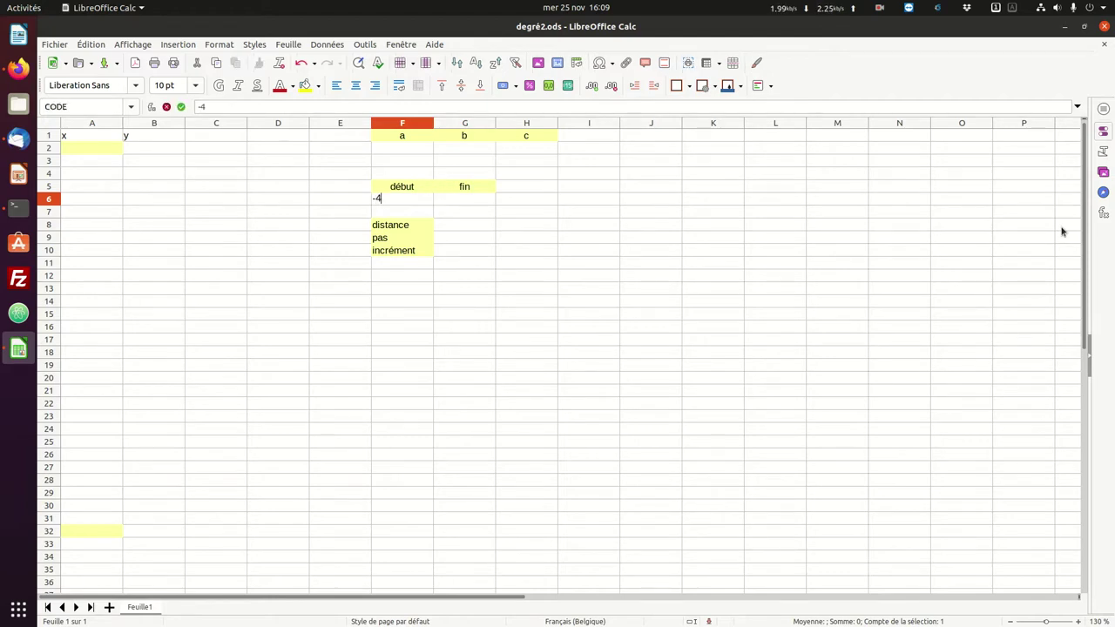
key(Tab)
text(4)
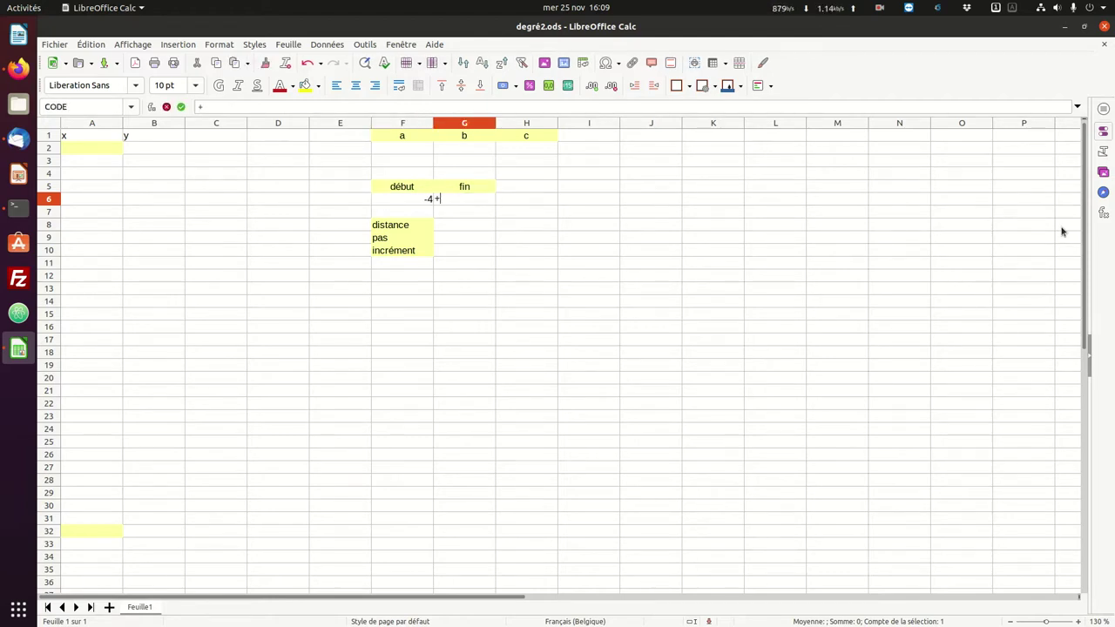
key(Return)
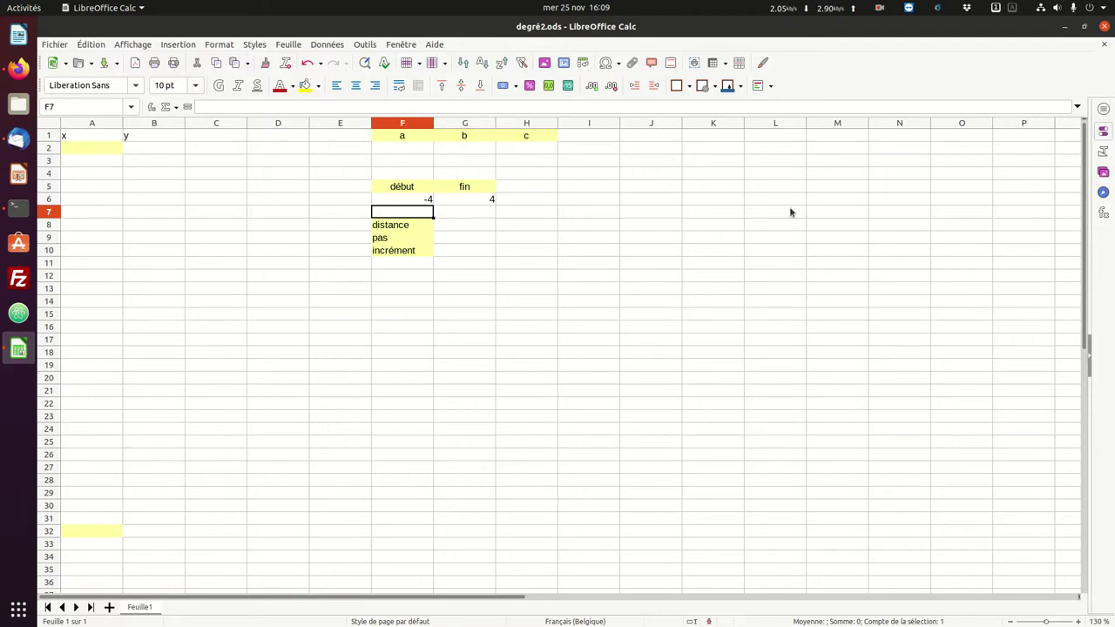
Link the first x value in A2 to the début cell with the formula =F6
click(420, 203)
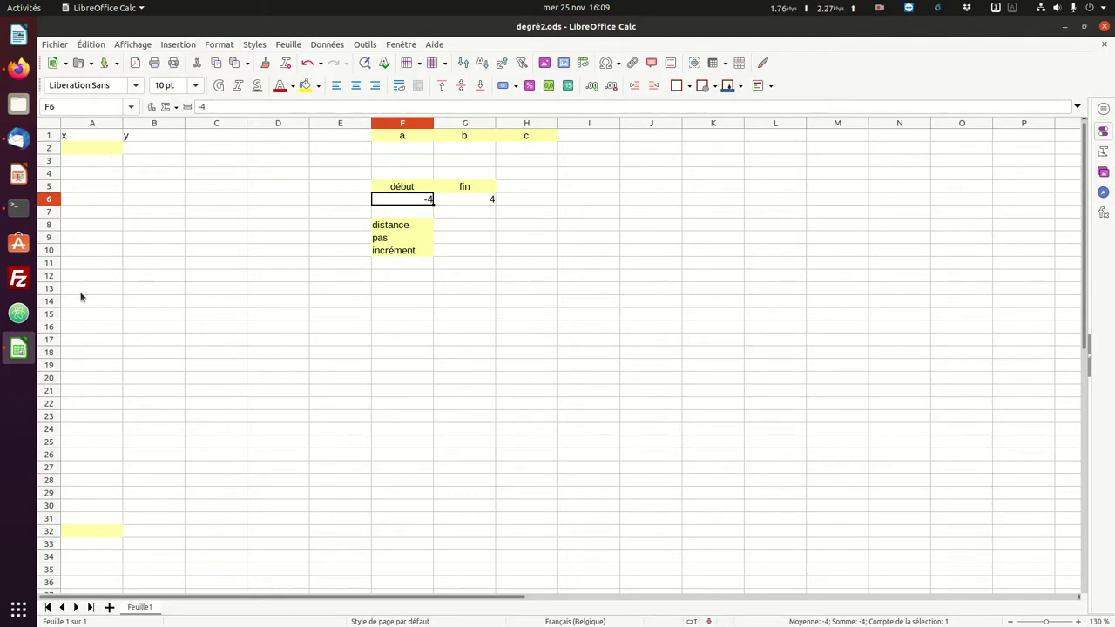
click(101, 147)
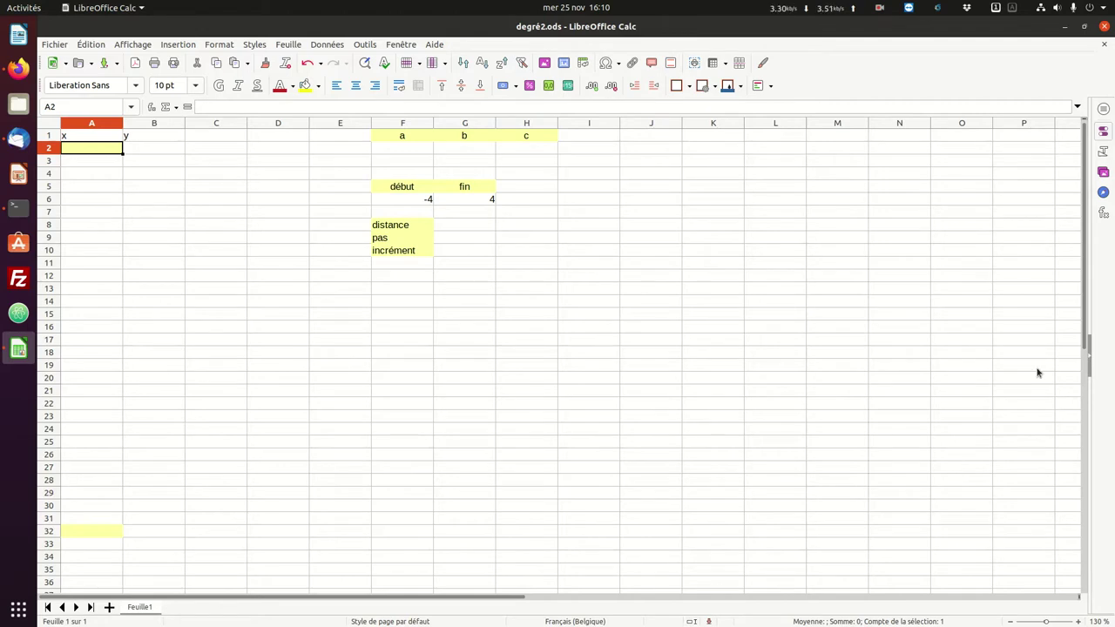
text(=)
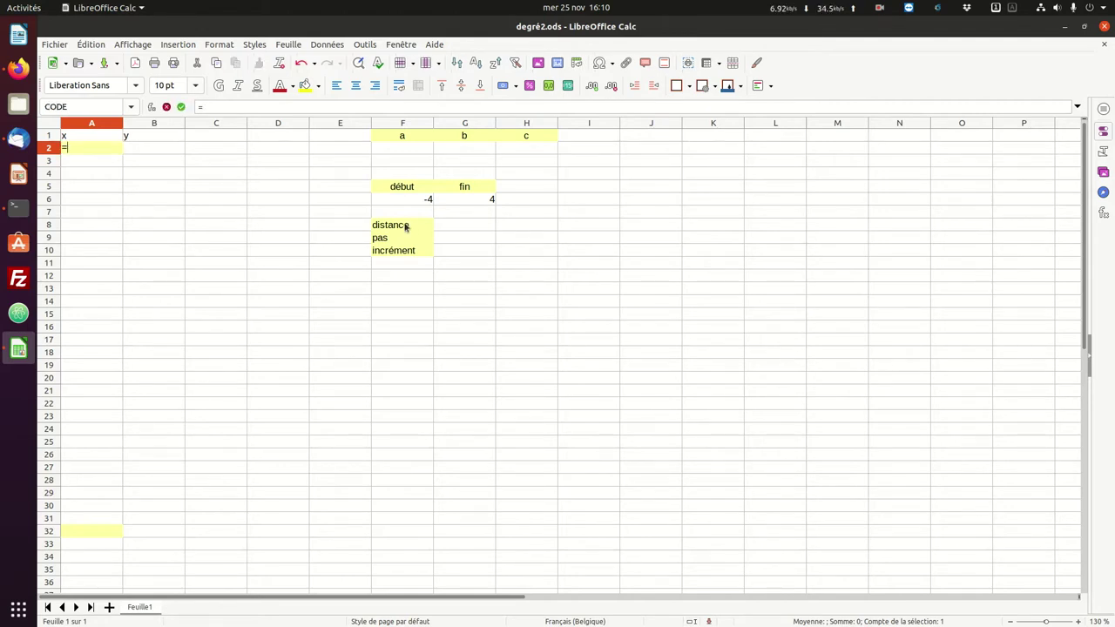
click(413, 201)
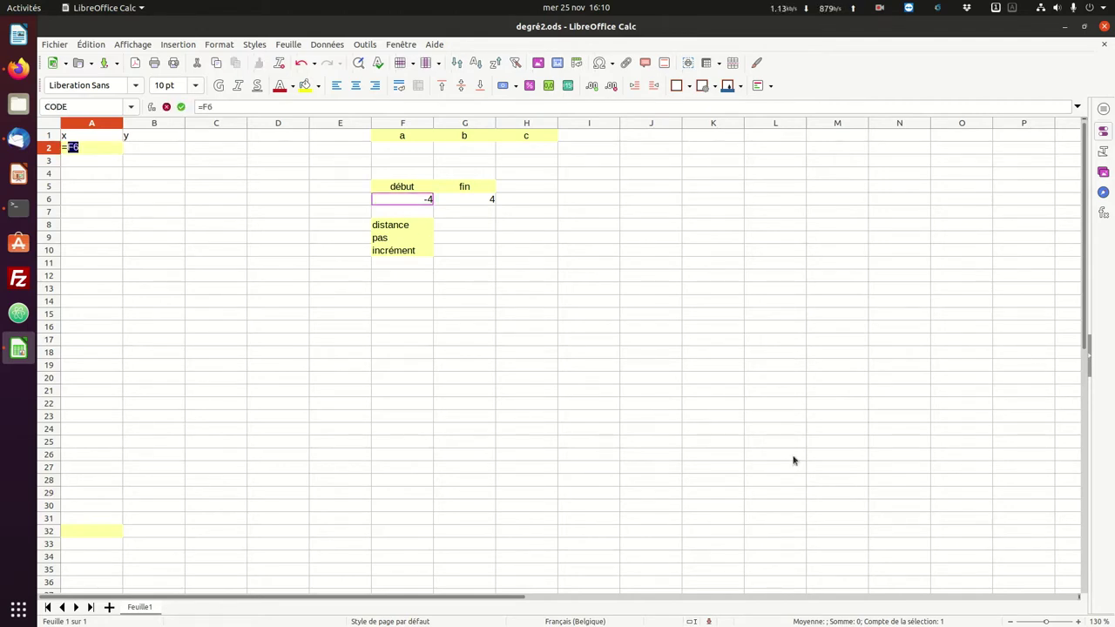
key(Return)
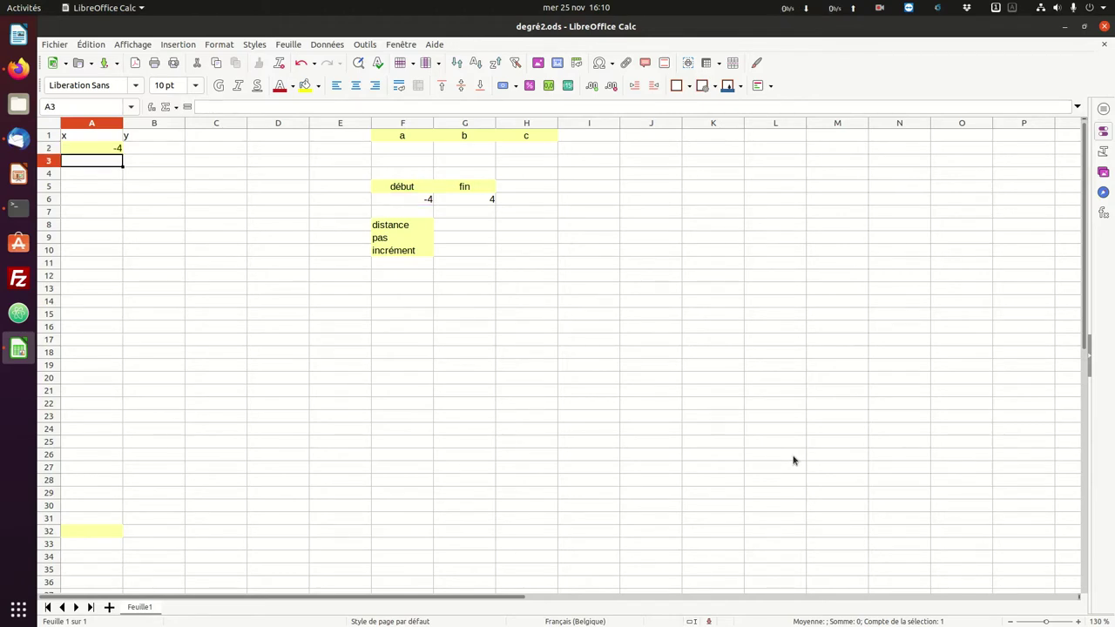
Link the last x value in A32 to the fin cell with the formula =G6
click(78, 532)
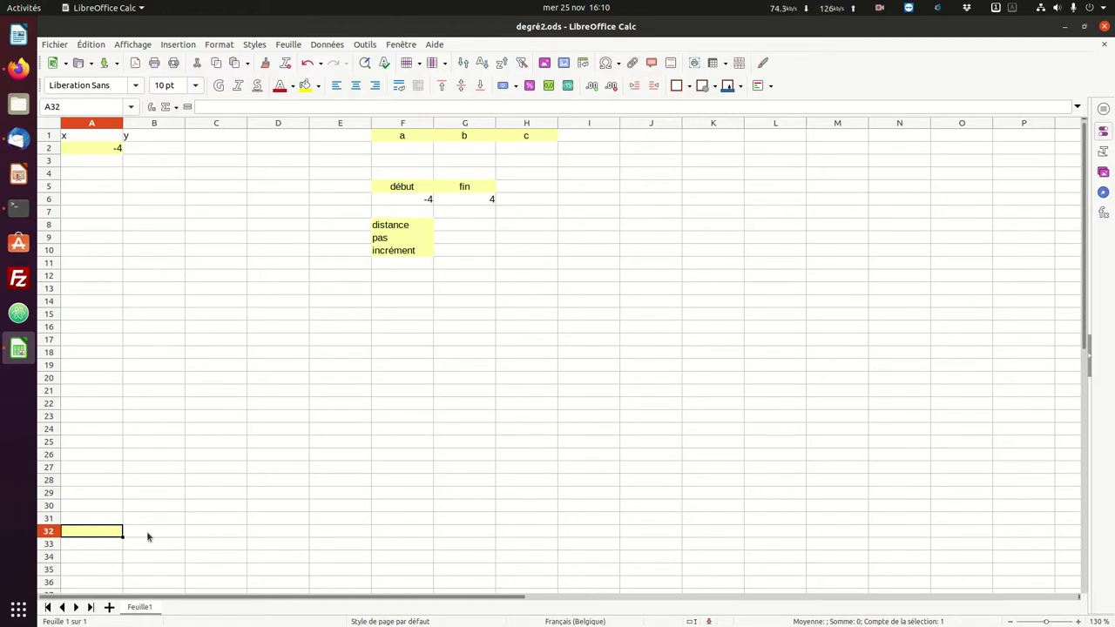
text(=)
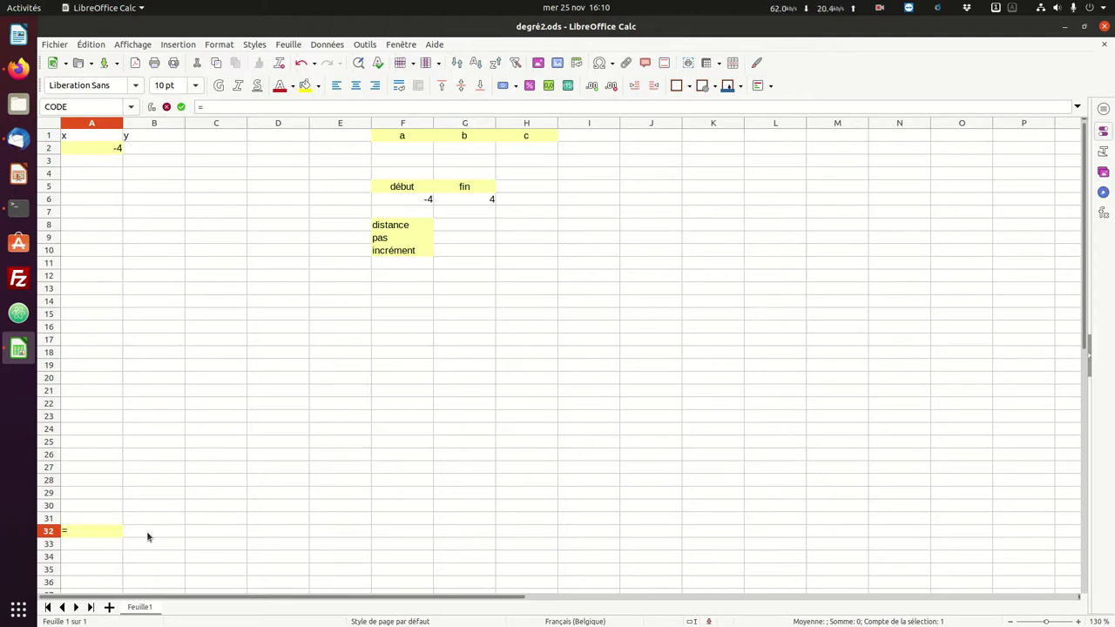
click(465, 200)
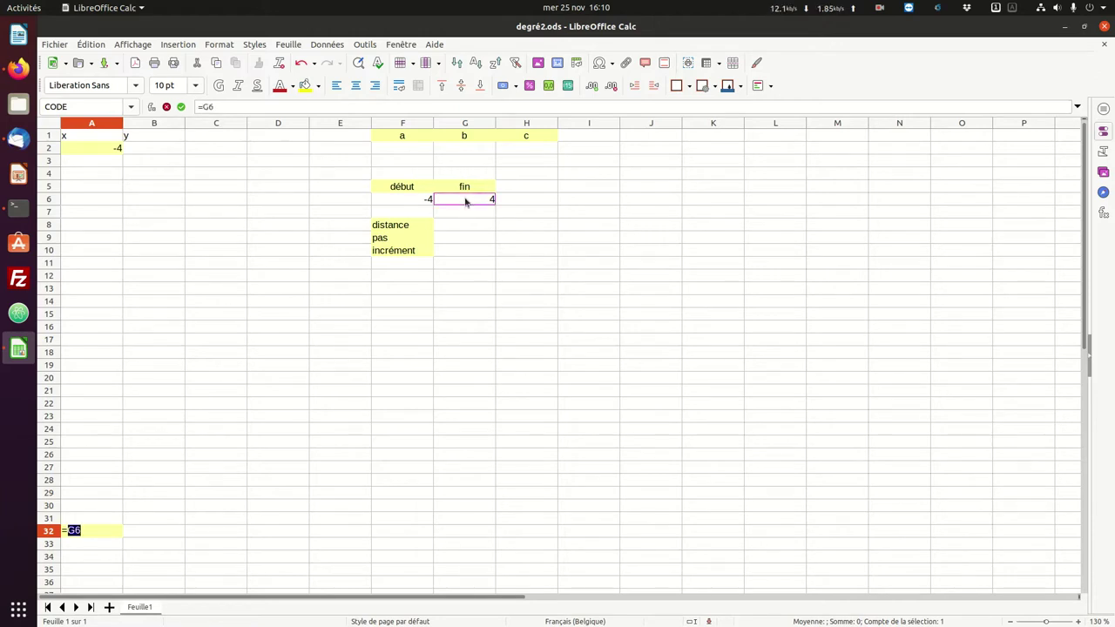
key(Return)
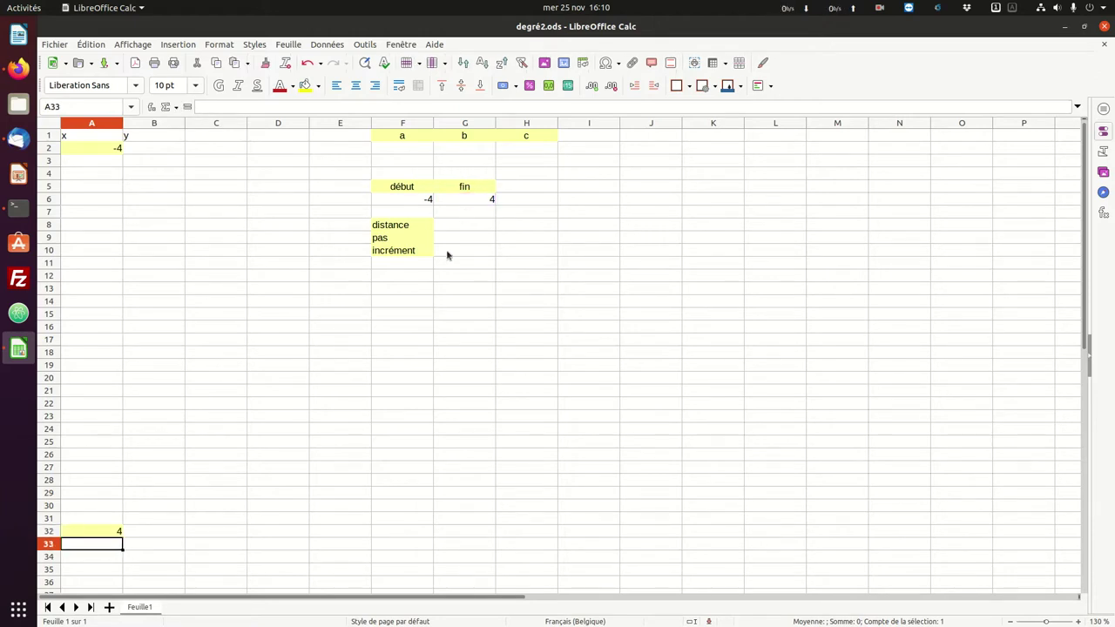
Test the link to A2 by setting the début value in F6 to -6 and back to -4
click(427, 200)
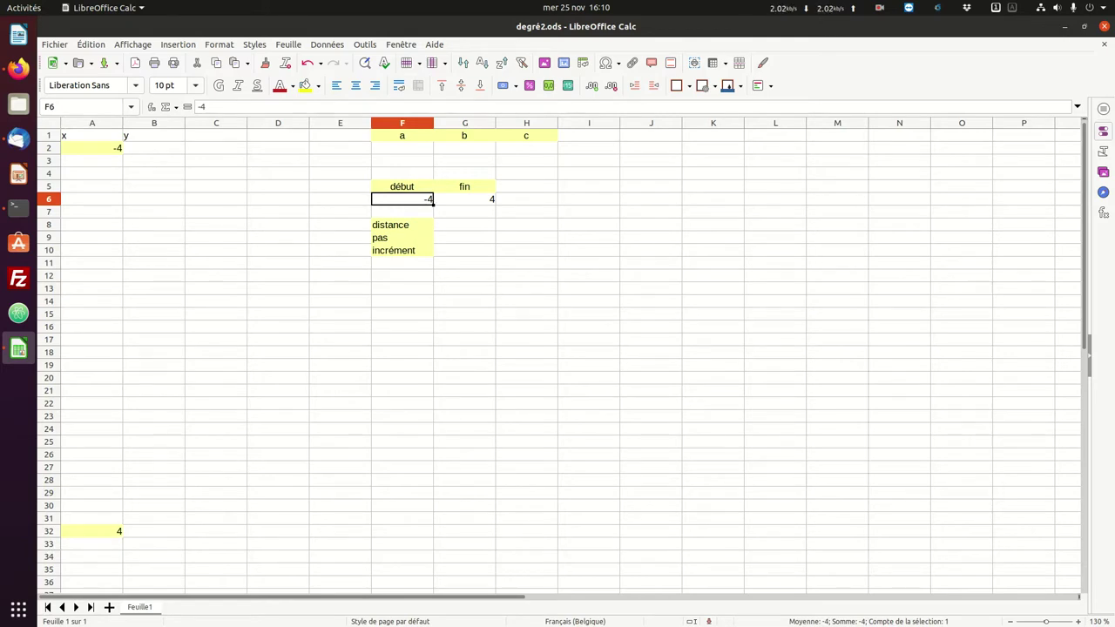
text(-6)
key(Return)
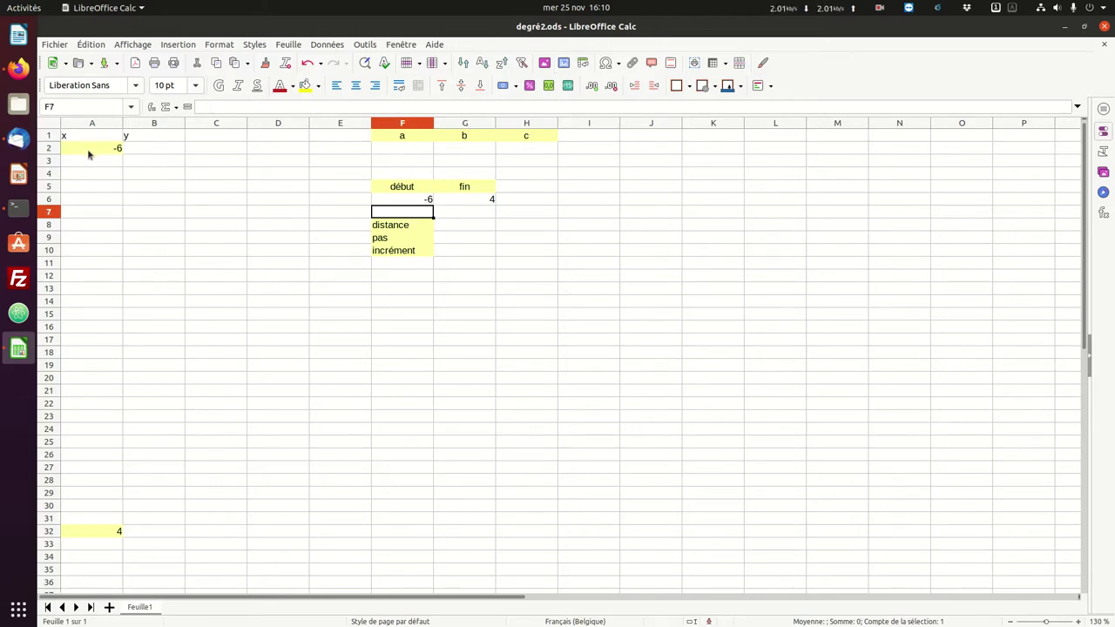
click(413, 202)
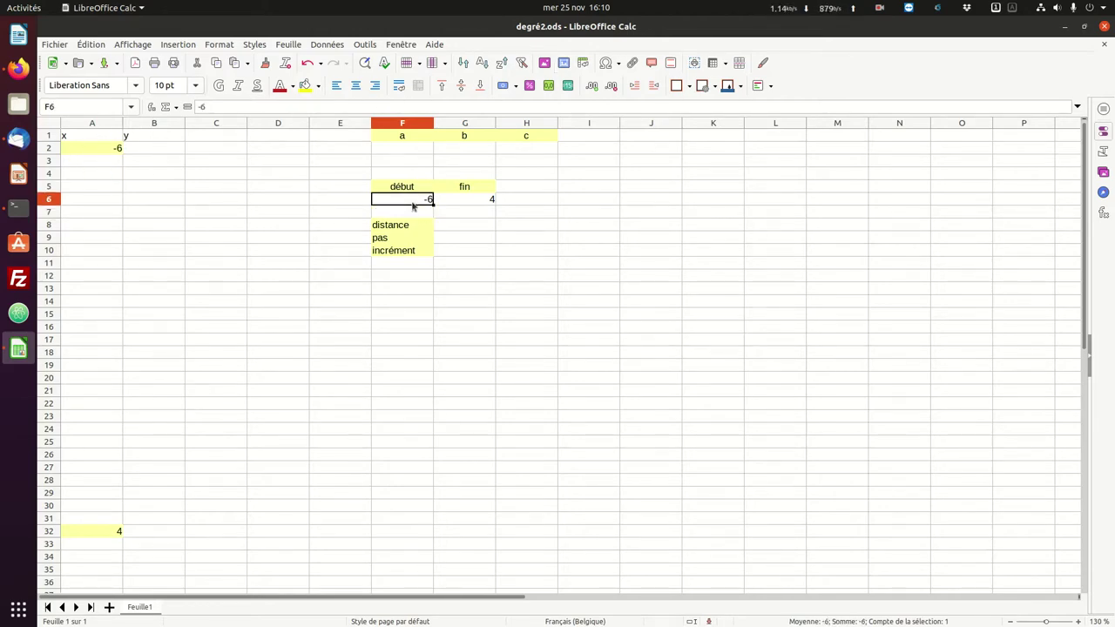
text(-)
key(Return)
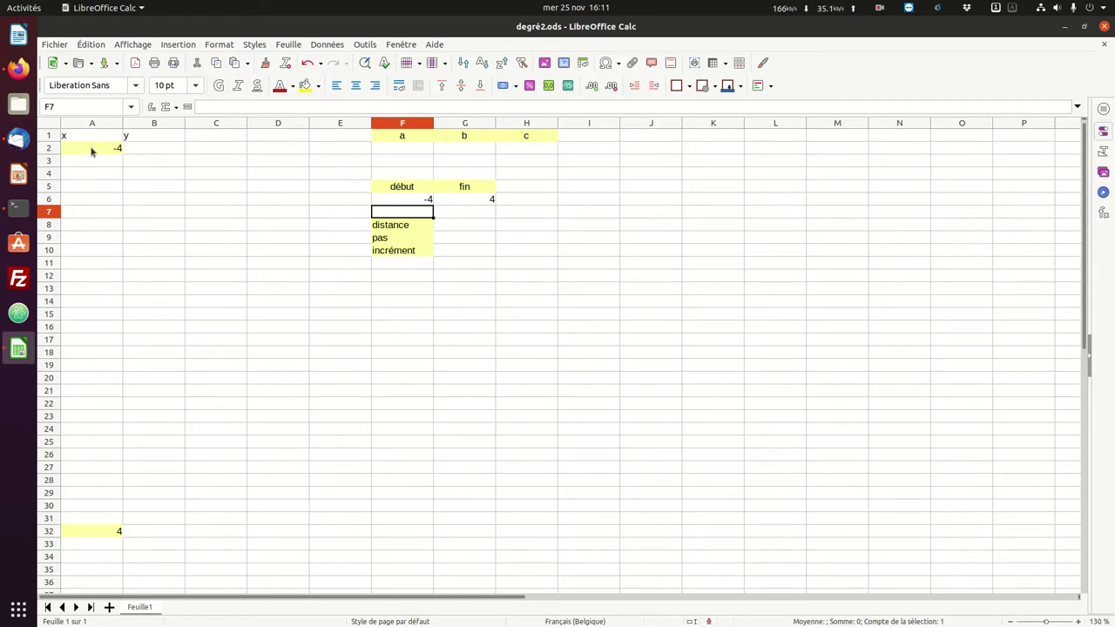
Check the selection count for the x range A2:A32 and for the two cells A2:A3
drag(91, 151, 95, 530)
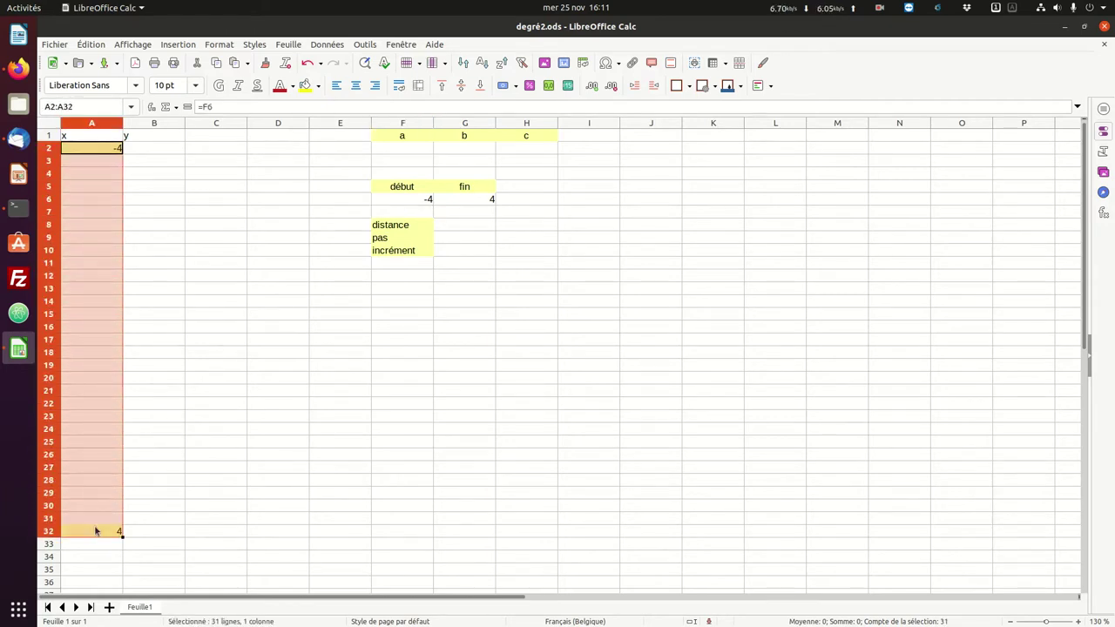
right_click(833, 622)
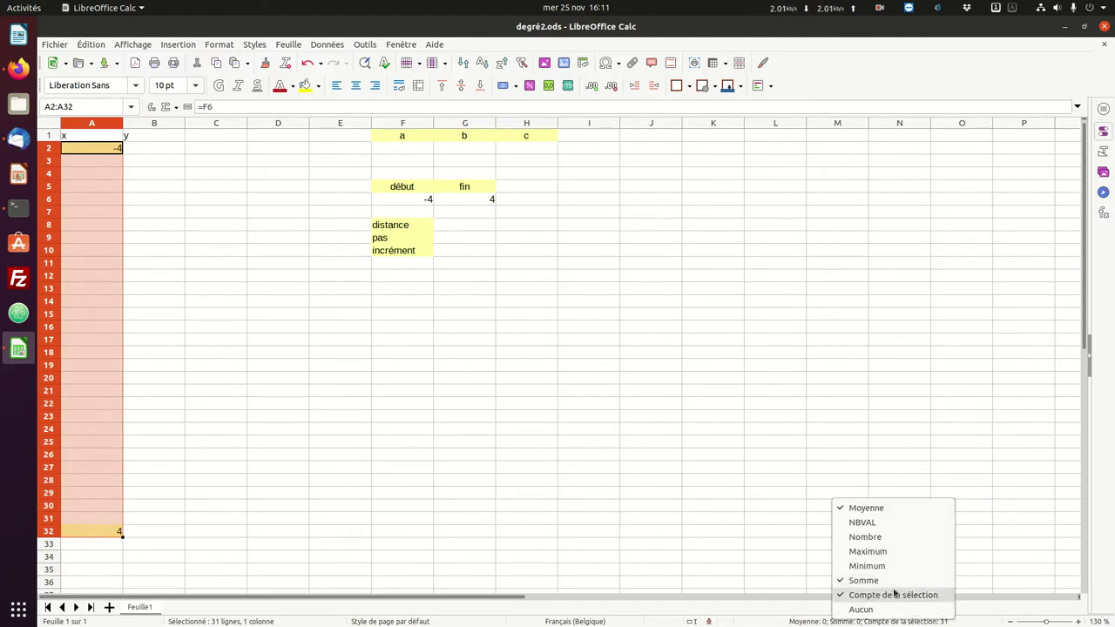
click(822, 622)
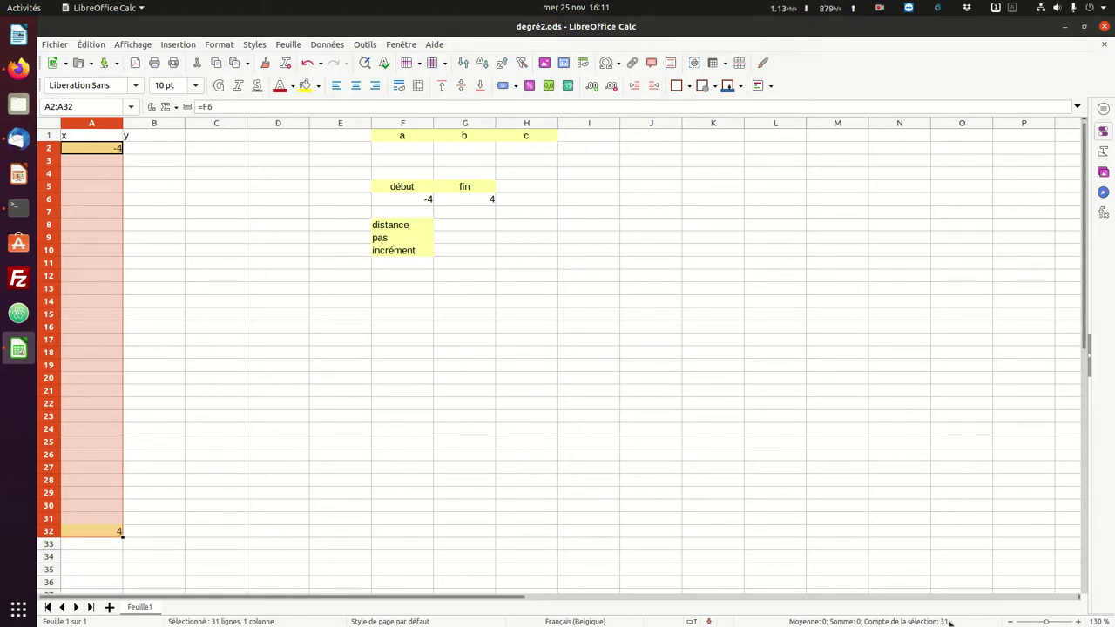
click(108, 162)
key(Up)
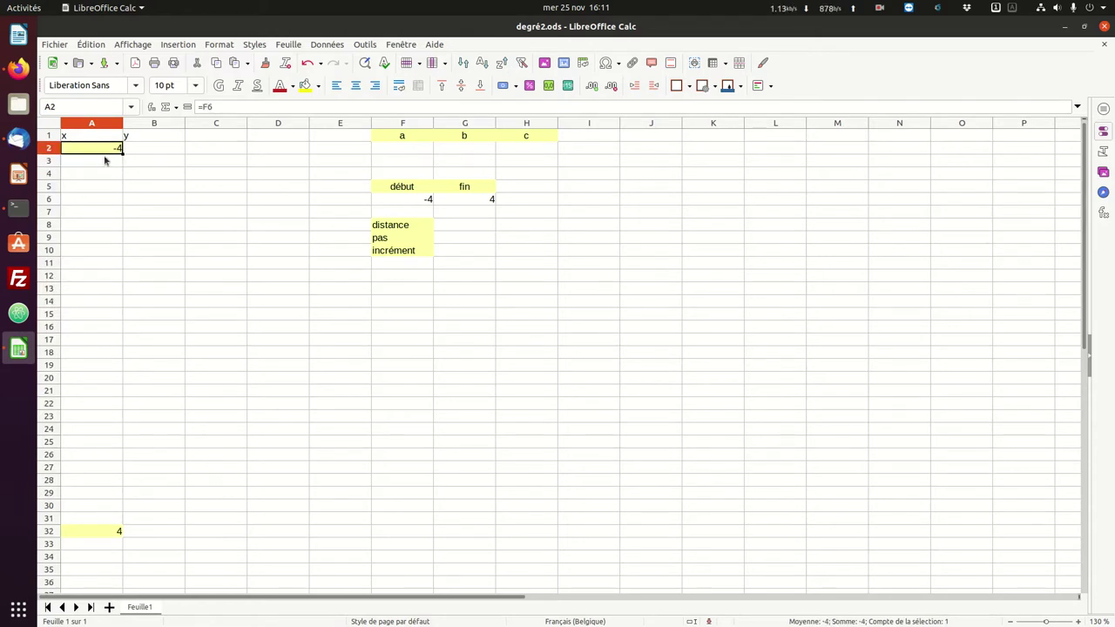
key(shift+Down)
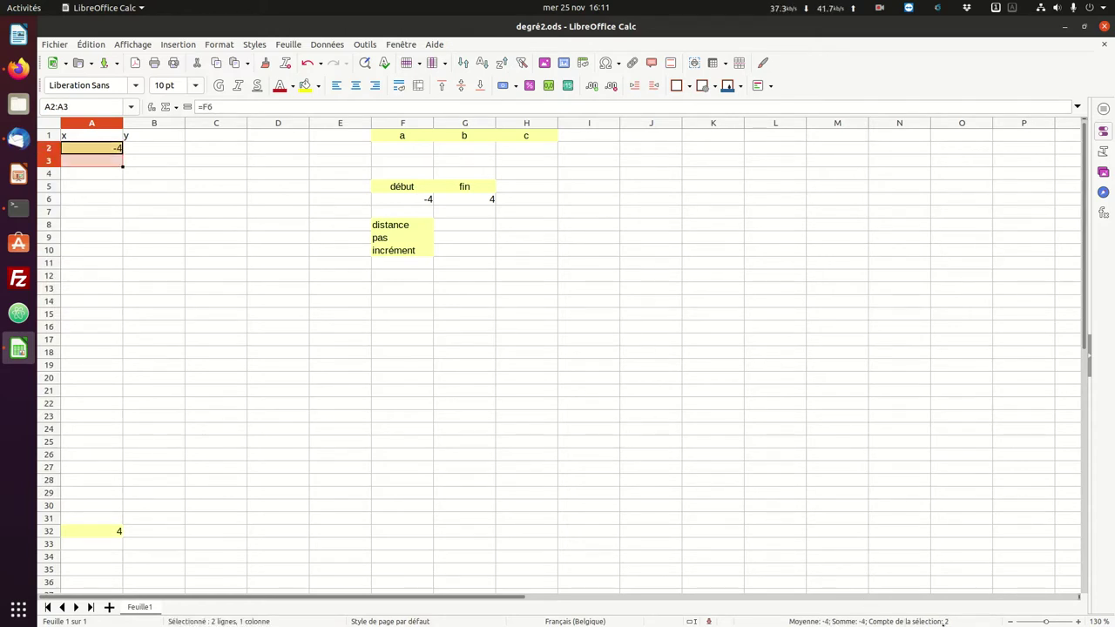
click(103, 159)
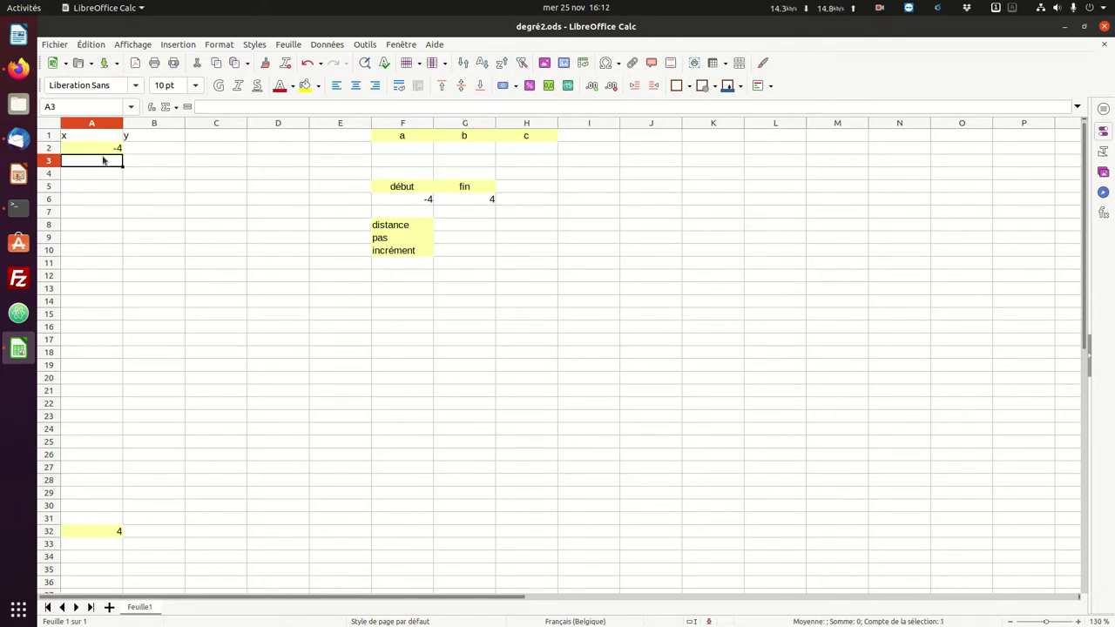
click(111, 149)
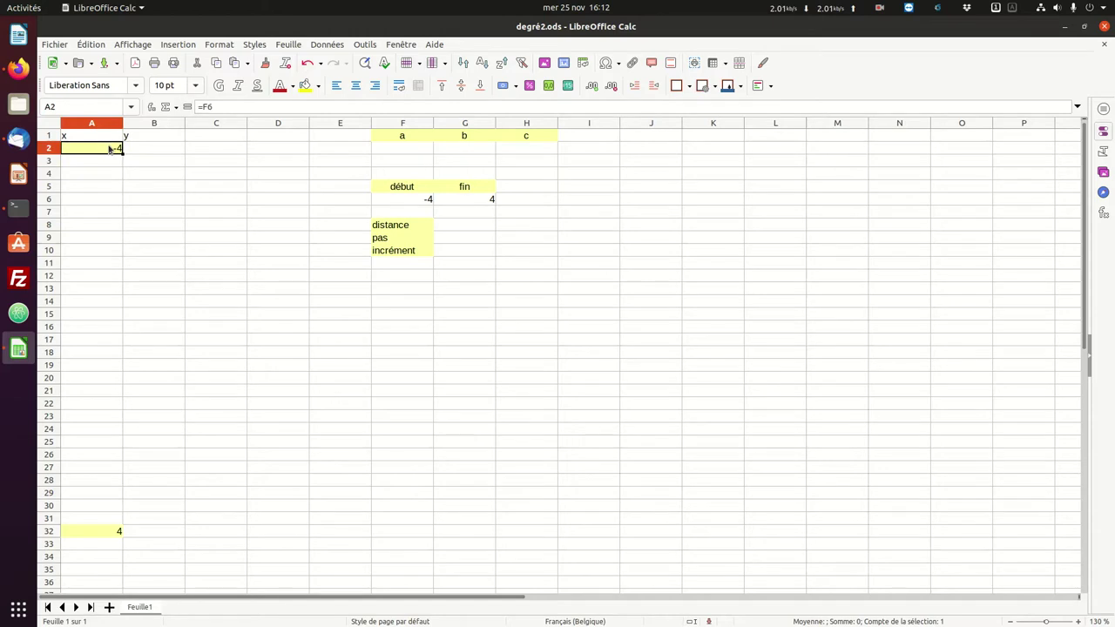
shift+click(107, 532)
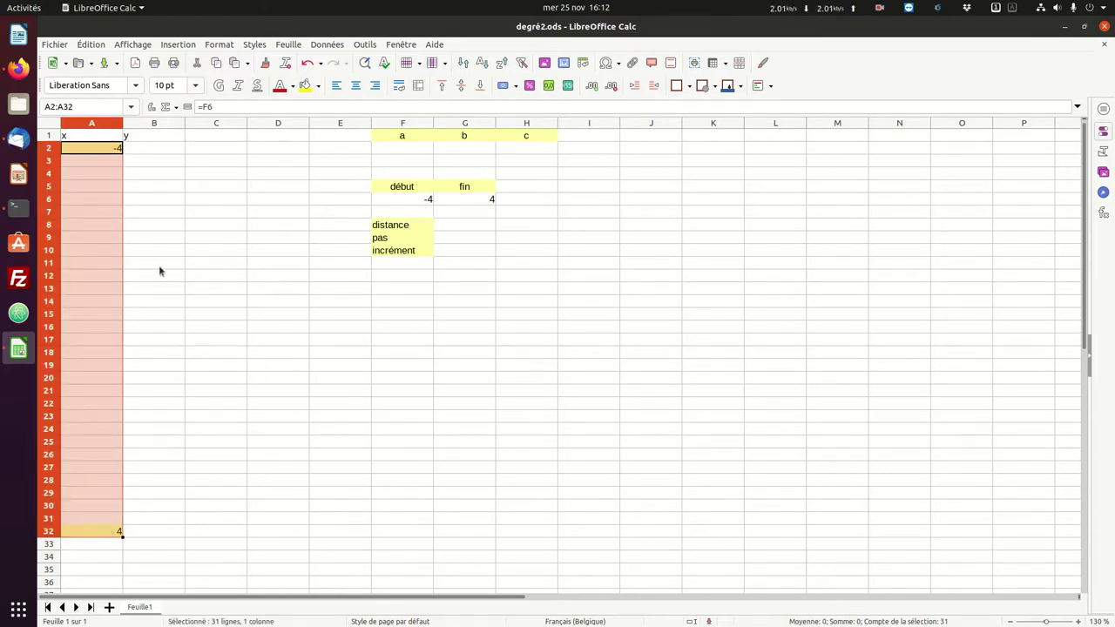
Enter 30 as the pas value in G9
click(457, 243)
text(30)
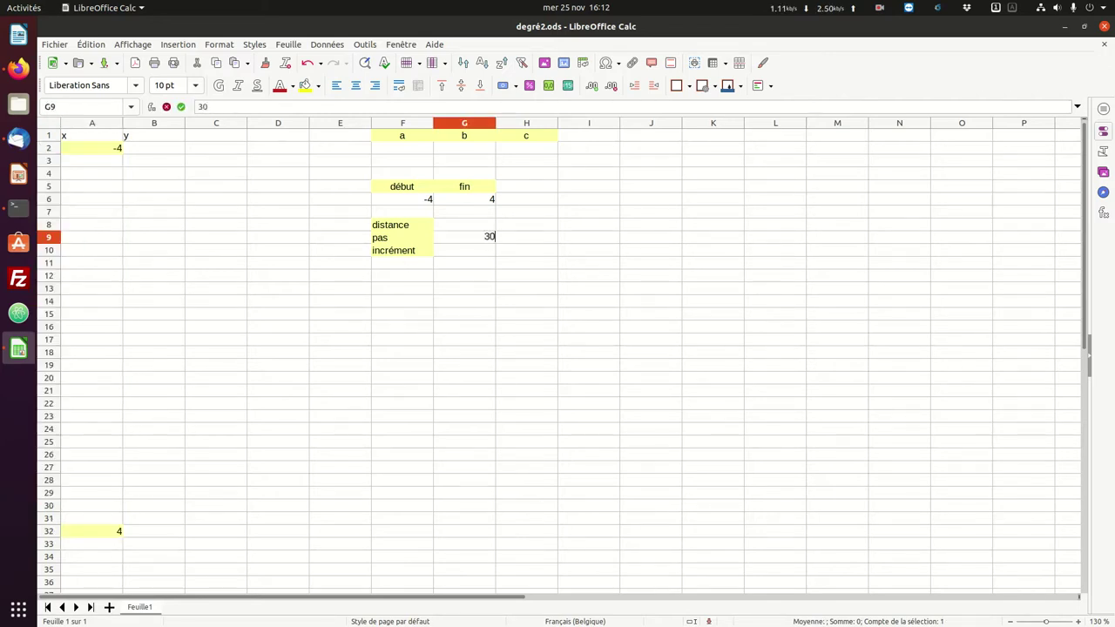
key(Return)
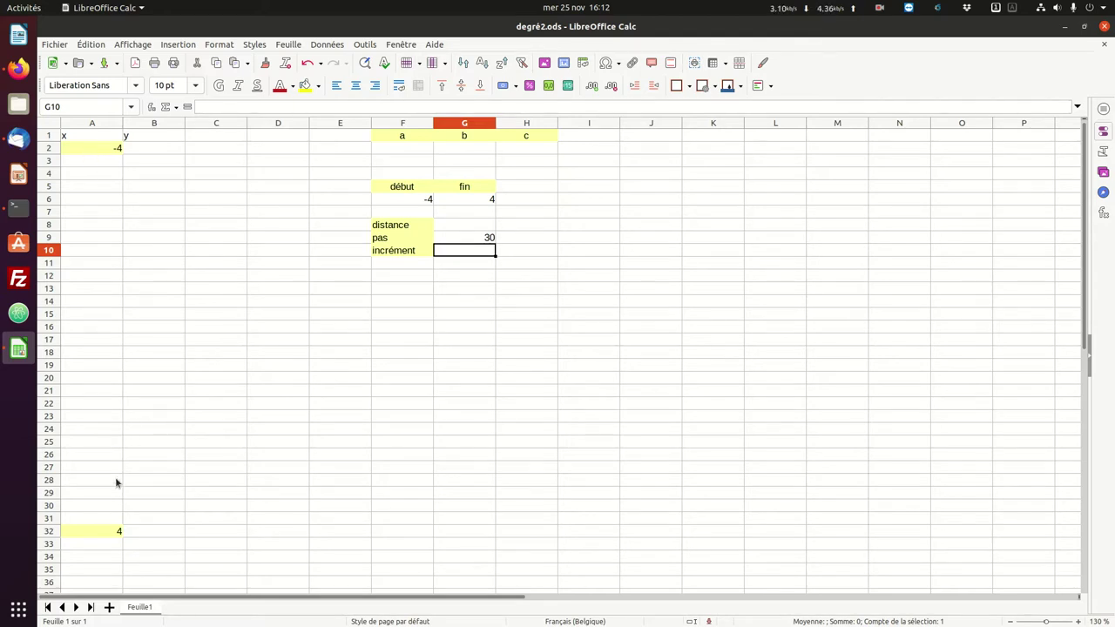
Calculate the distance in G8 by subtracting the first x value from the last one with =A32-A2
click(472, 228)
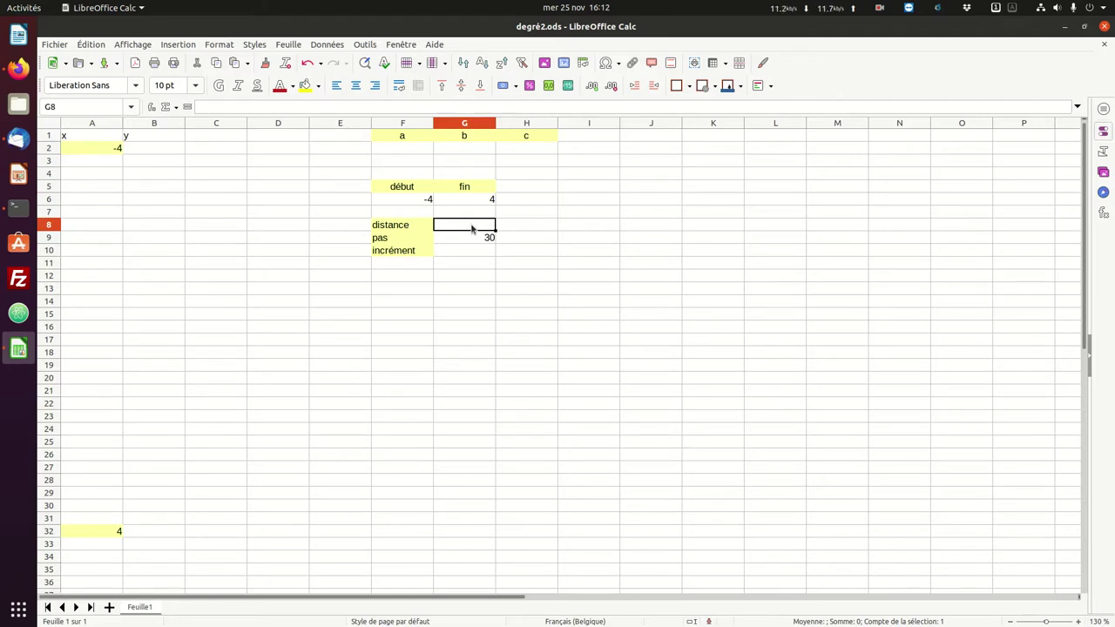
text(=)
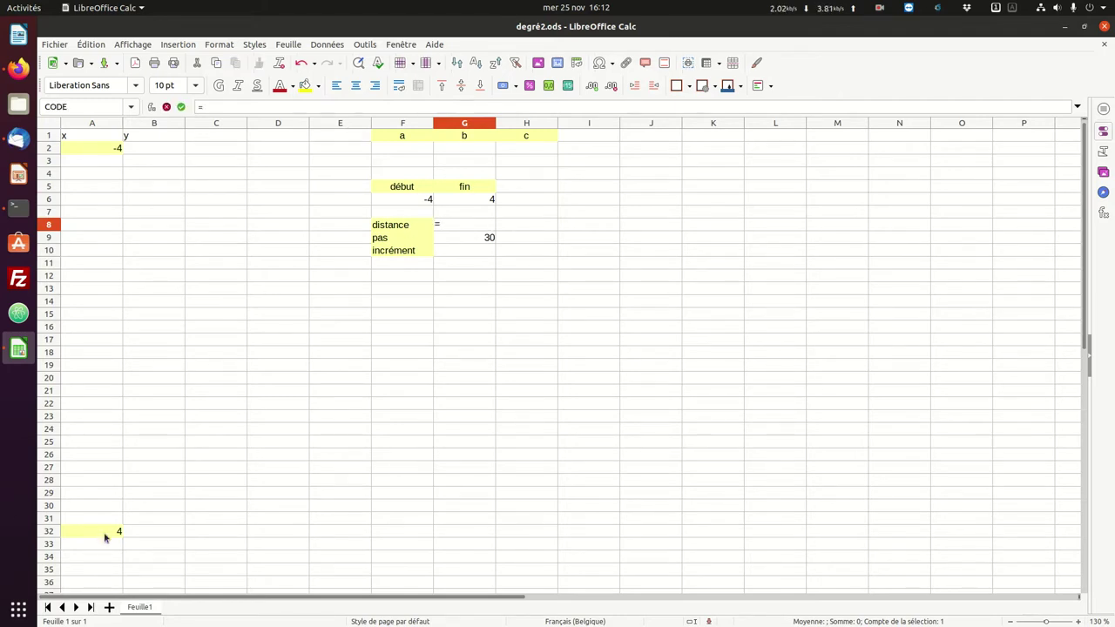
click(103, 537)
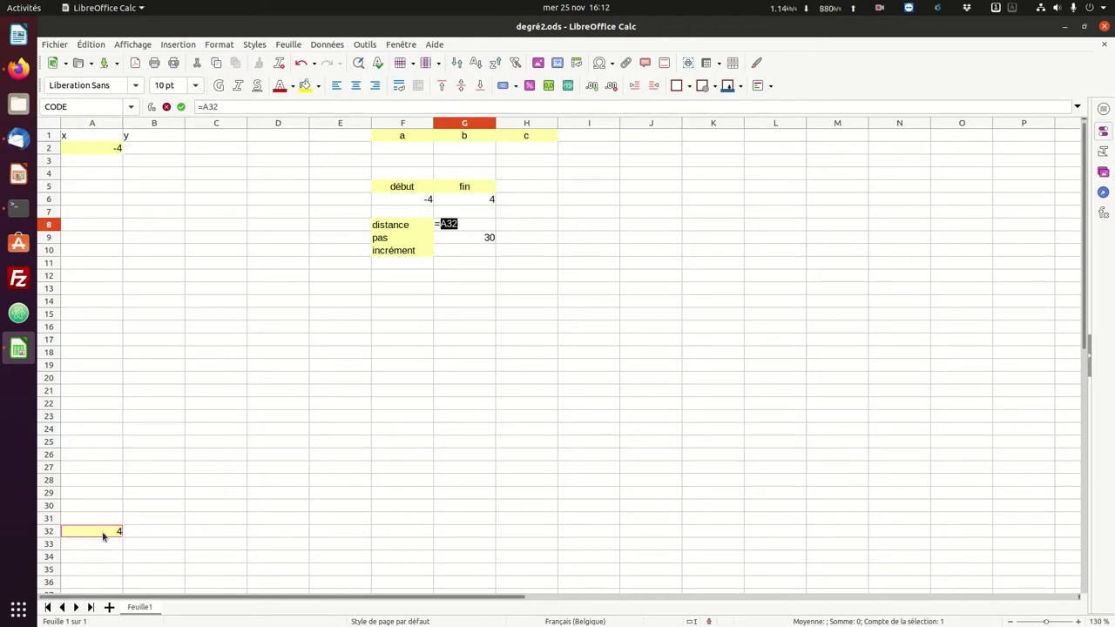
text(-)
click(100, 149)
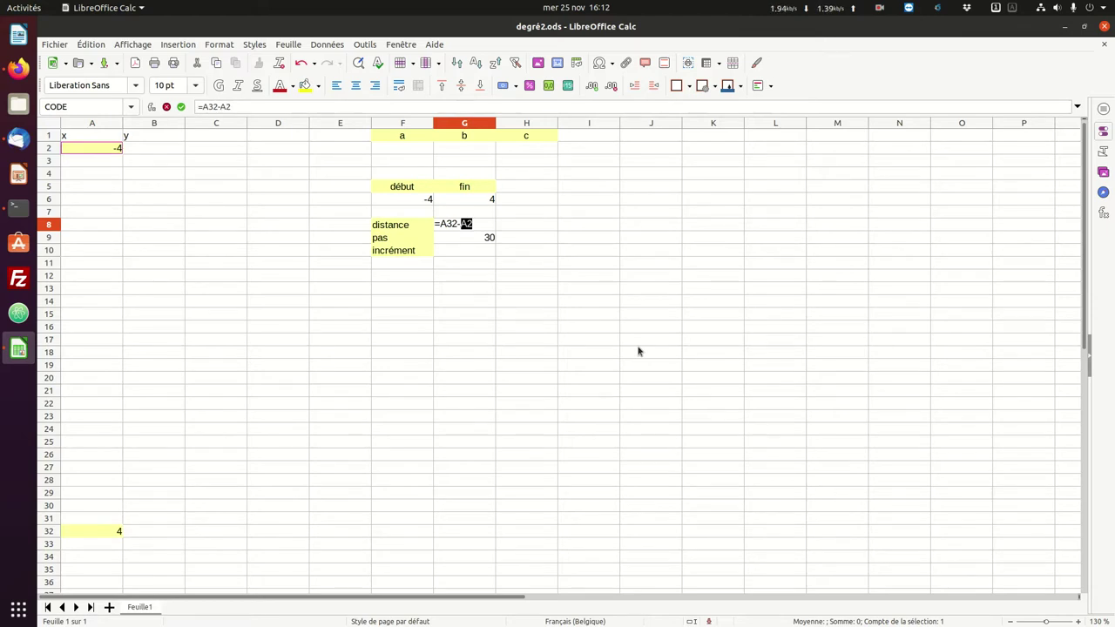
key(Return)
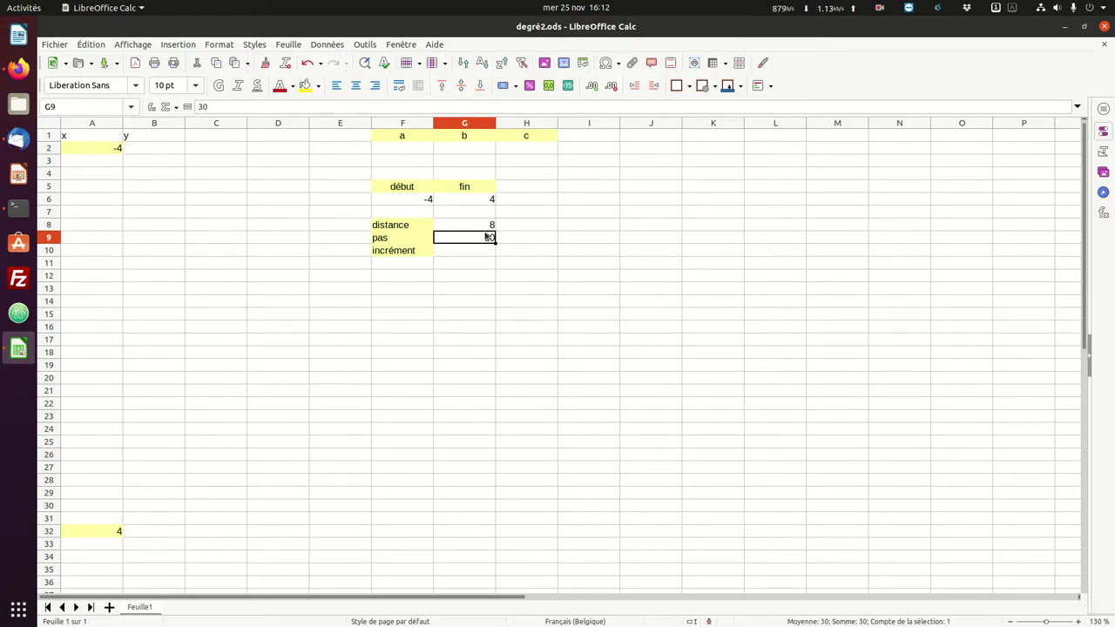
click(470, 229)
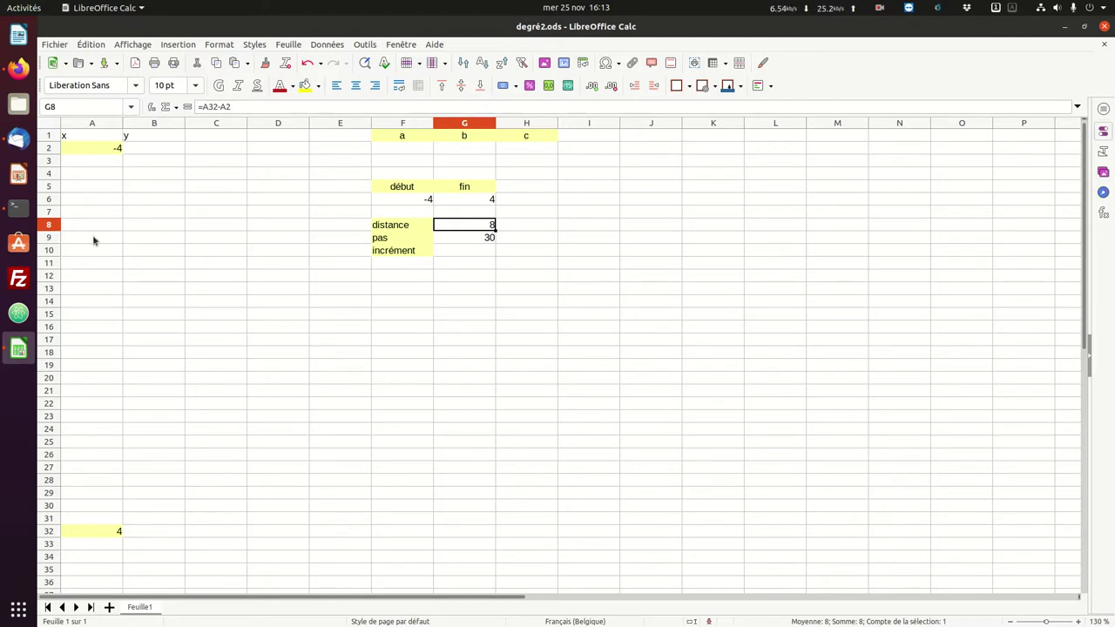
Calculate the incrément in G10 by dividing the distance by the pas with =G8/G9
click(462, 251)
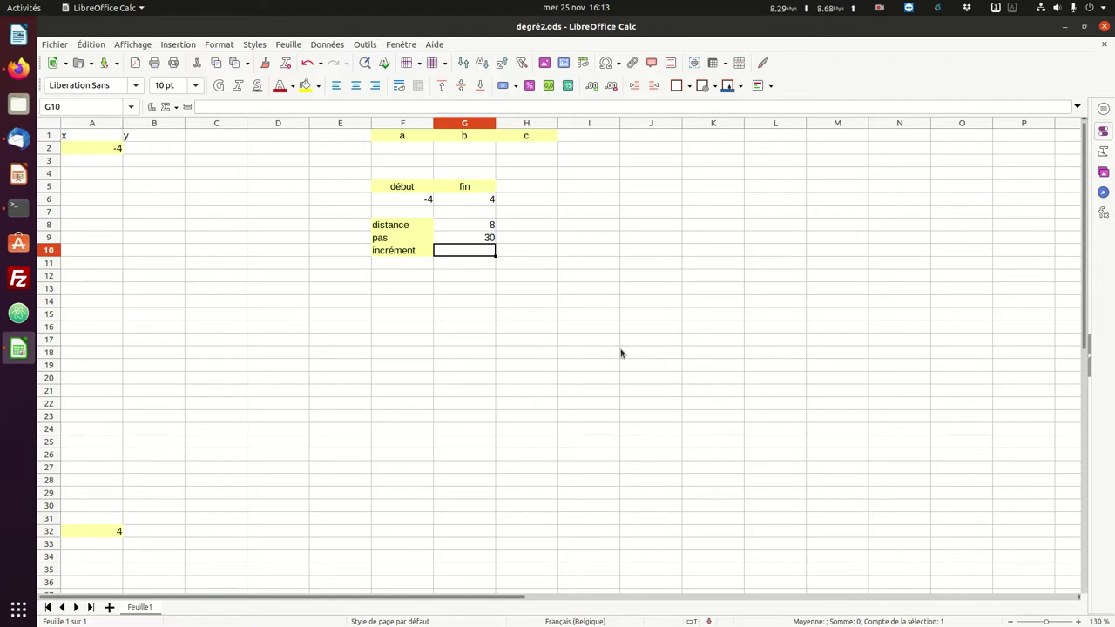
text(=)
click(478, 228)
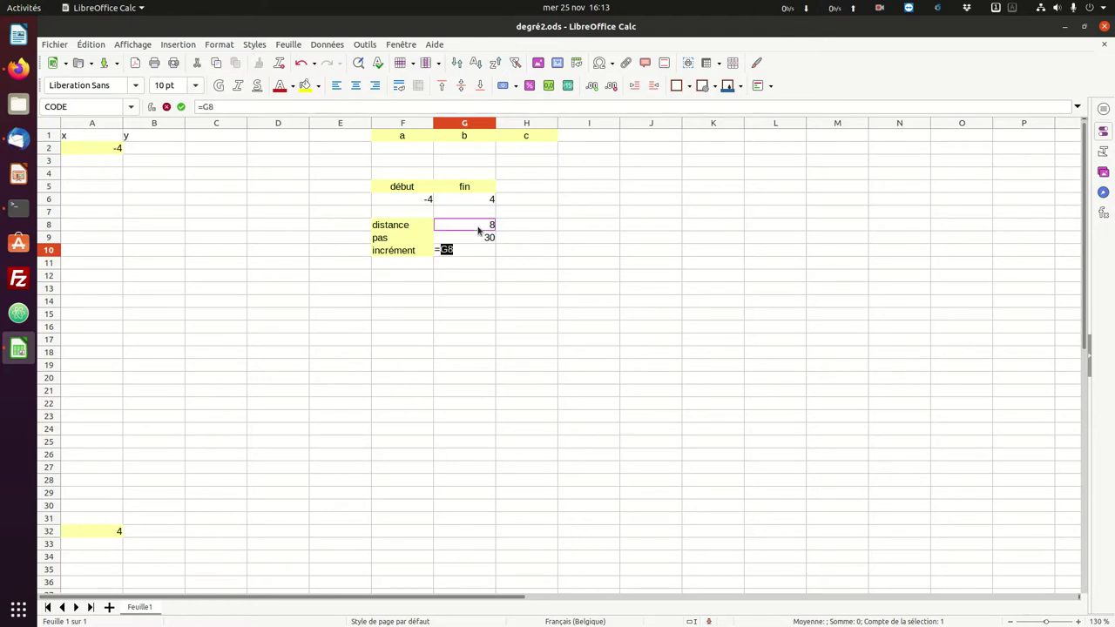
text(/)
key(Up)
key(Return)
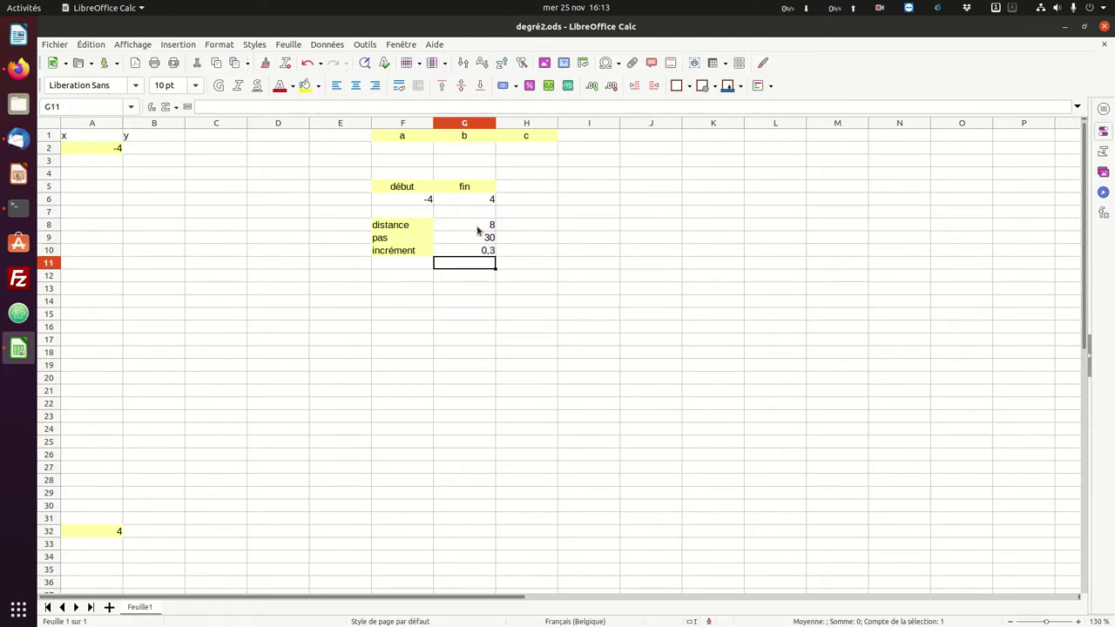
Increase the precision shown for the incrément in G10 to seven decimal places
click(482, 252)
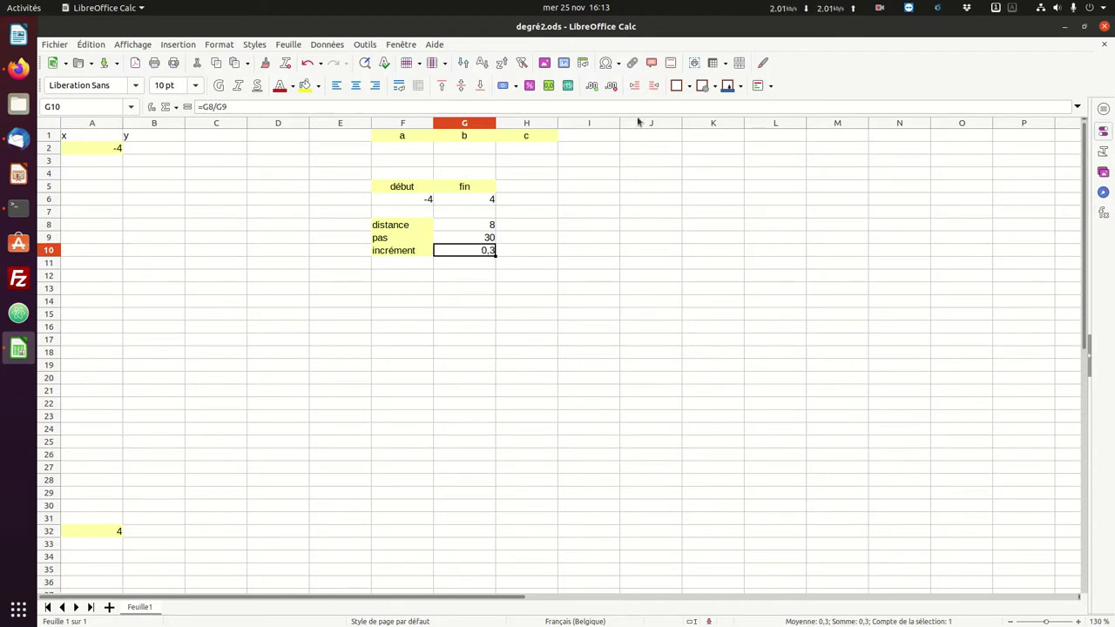
click(592, 87)
click(593, 88)
click(593, 87)
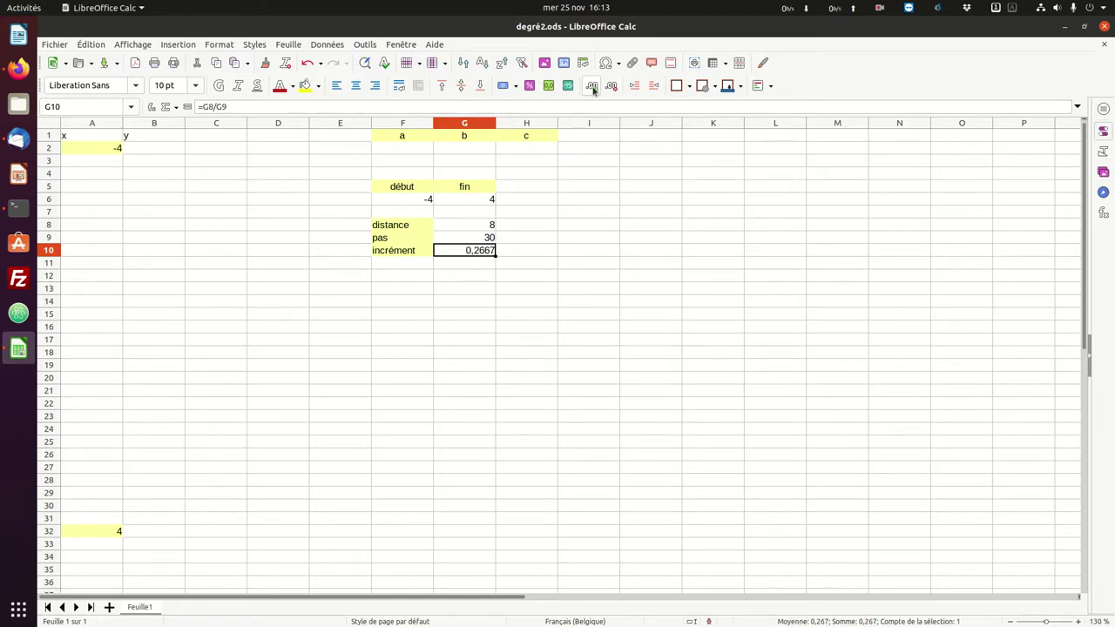
click(592, 87)
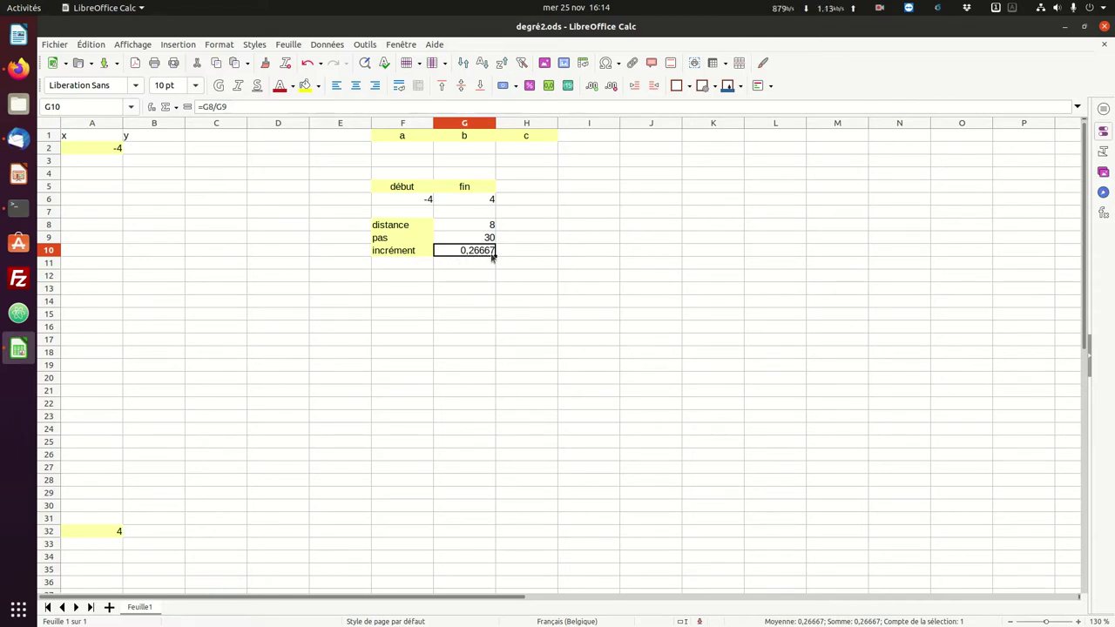
click(593, 86)
click(593, 86)
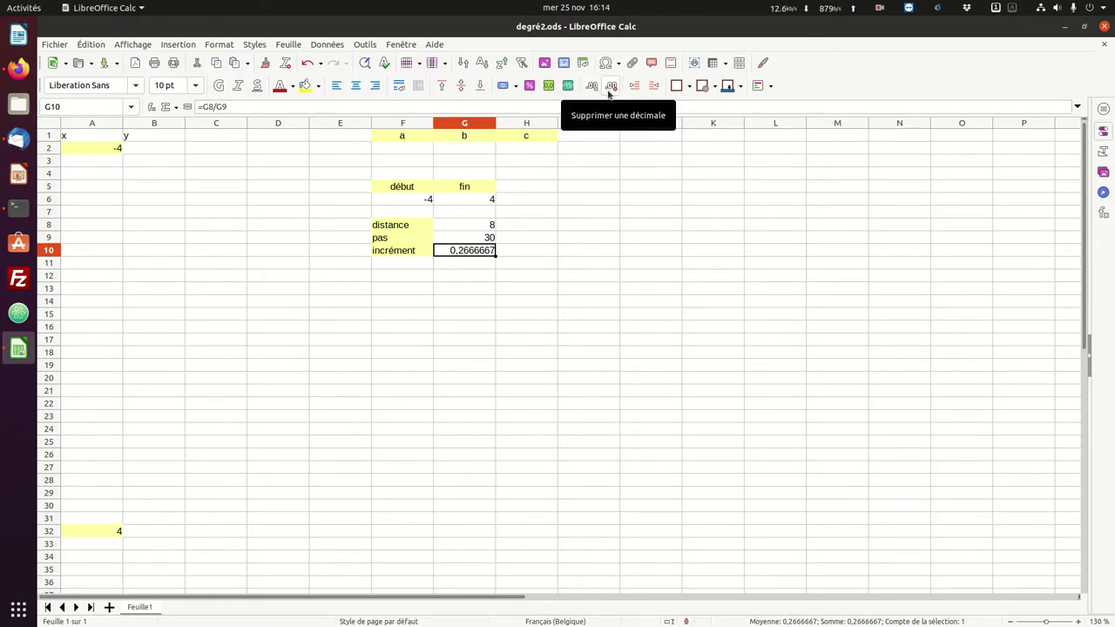
Reduce the incrément displayed in G10 to two decimal places
click(611, 87)
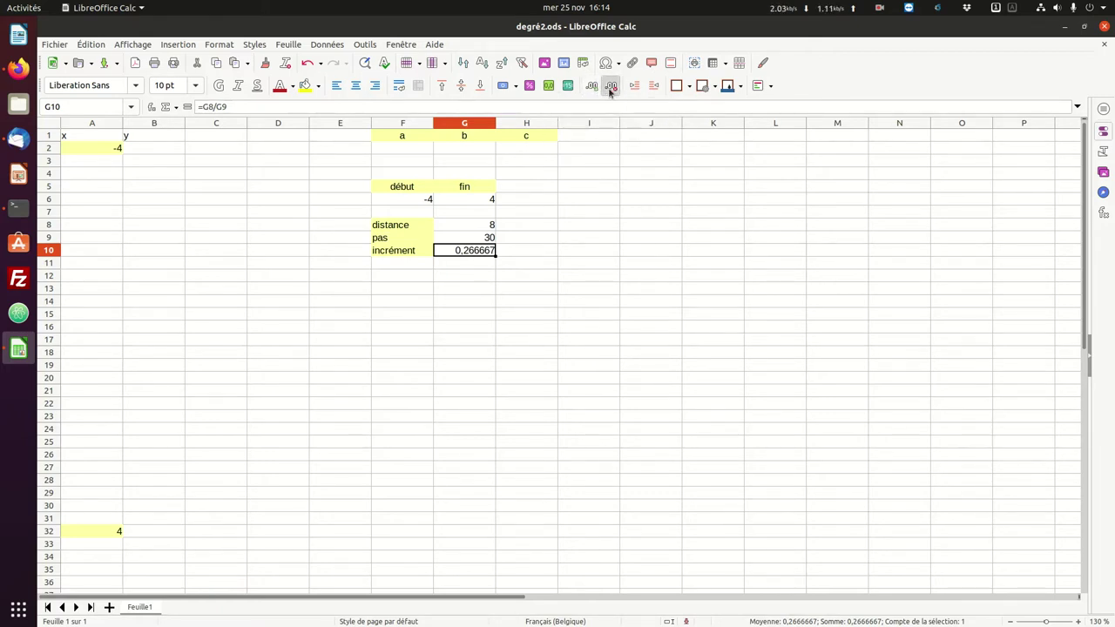
click(611, 87)
click(611, 87)
click(611, 87)
click(611, 87)
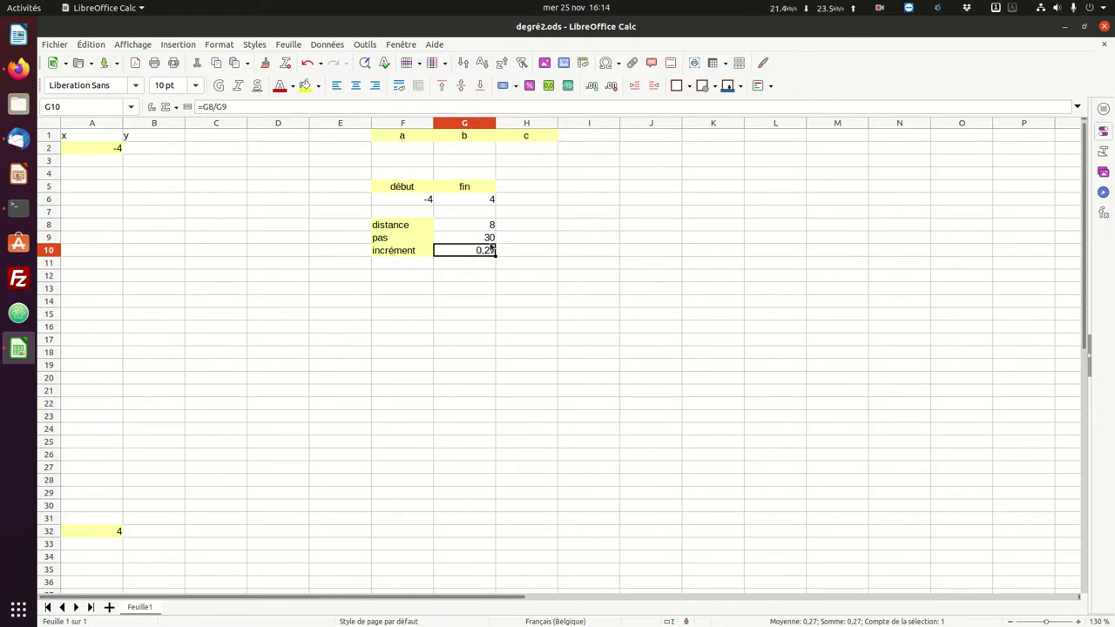
Calculate the second x value in A3 by adding the incrément to the first one with =A2+G10
click(98, 165)
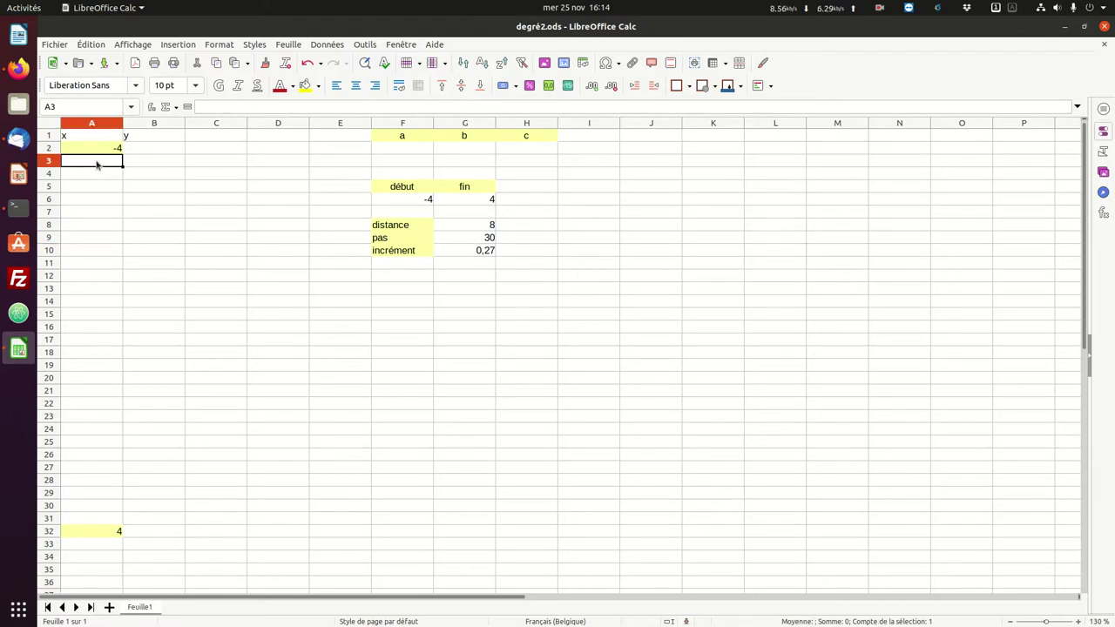
text(=)
click(91, 151)
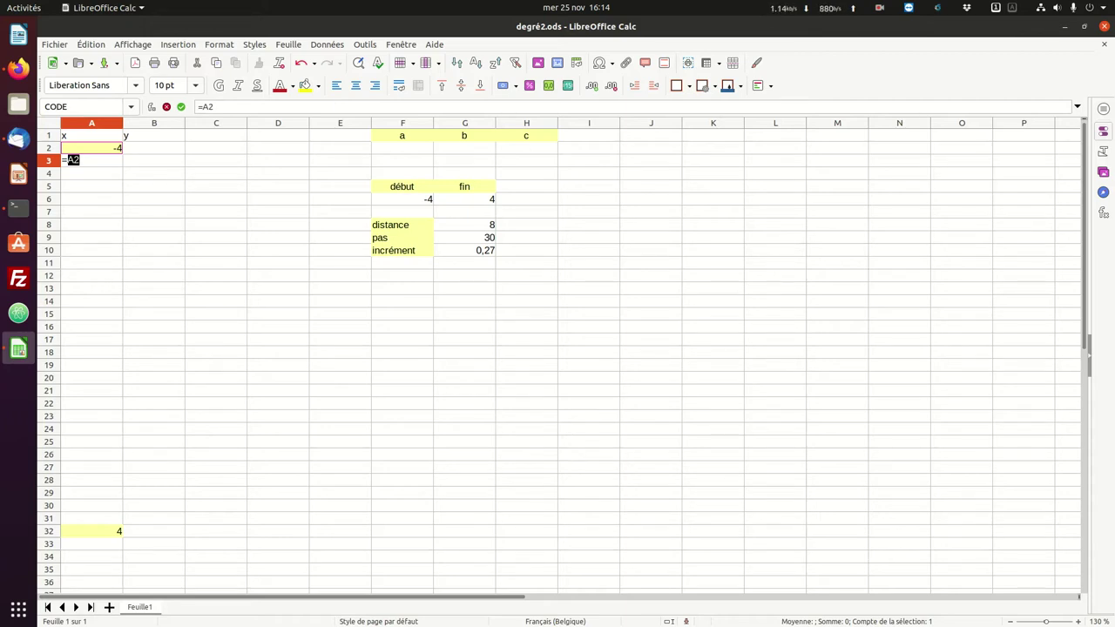
text(+)
click(480, 251)
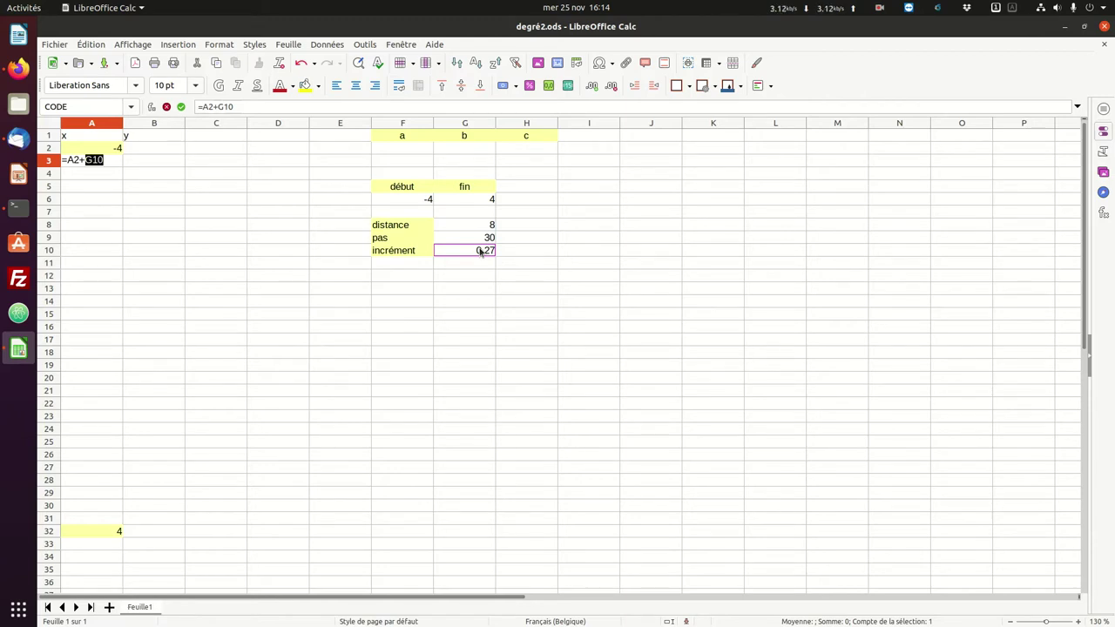
key(Return)
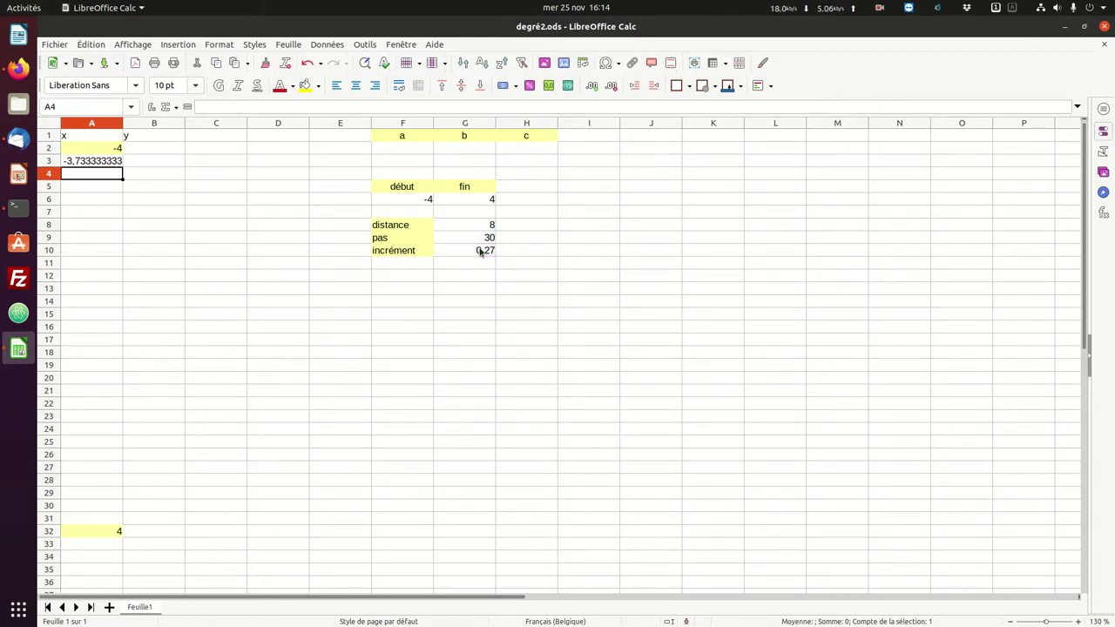
Try filling the formula from A3 down to A4 and compare the cell references in both cells
click(102, 164)
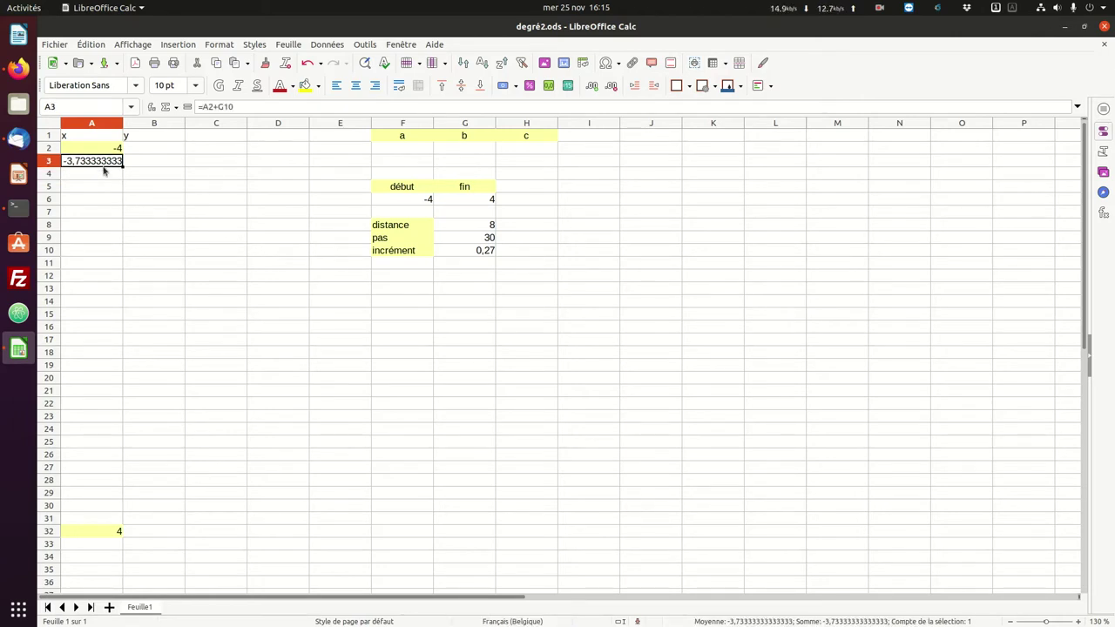
drag(124, 166, 123, 175)
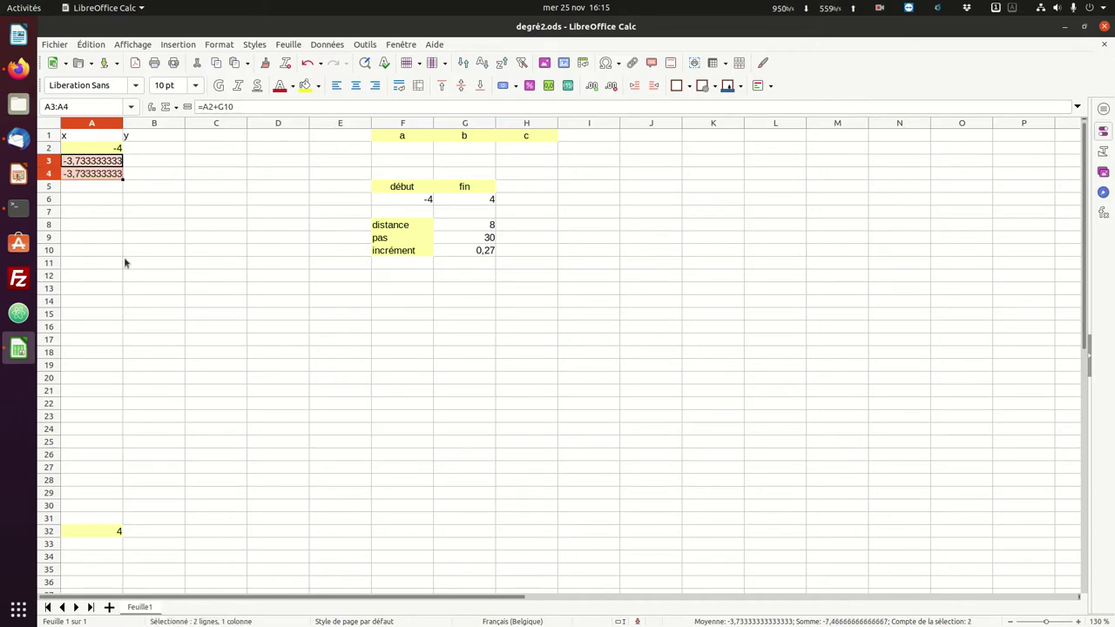
click(104, 164)
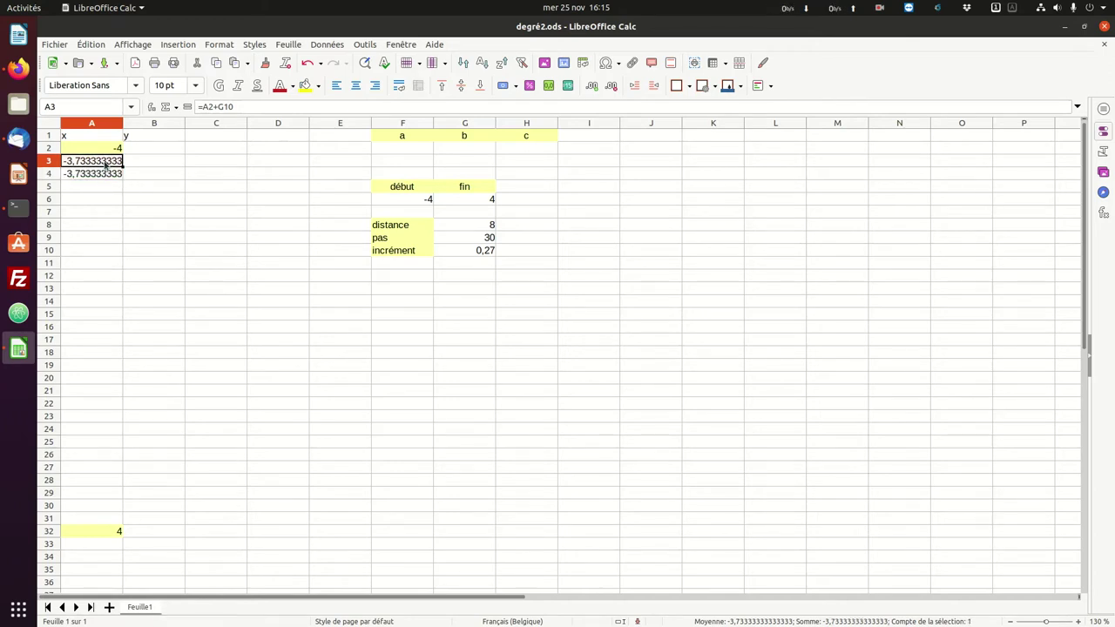
double_click(104, 164)
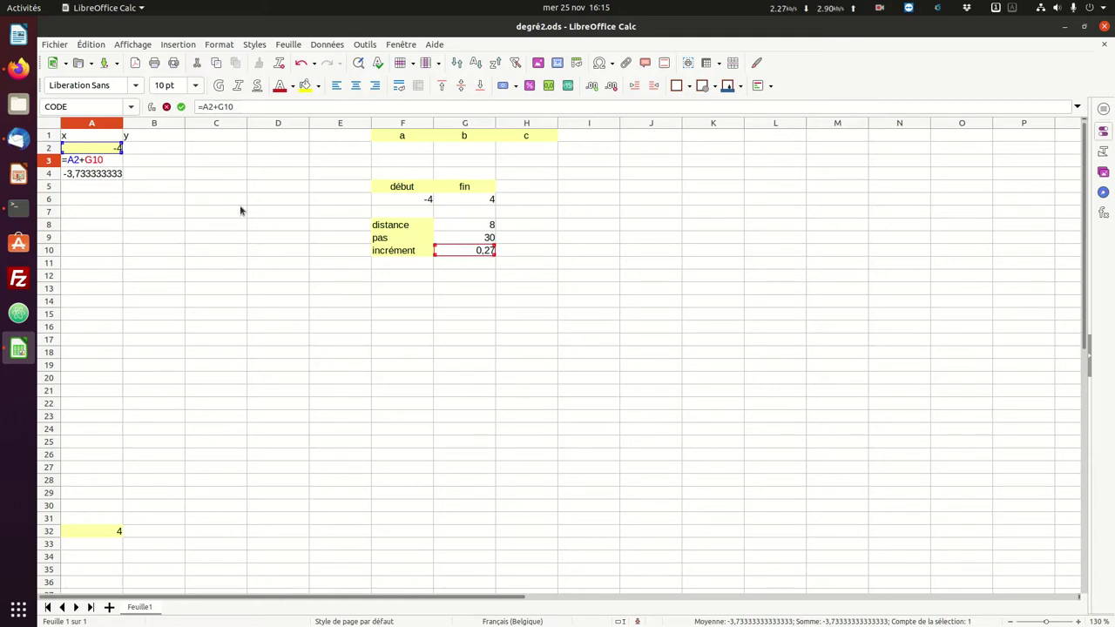
key(Return)
click(111, 175)
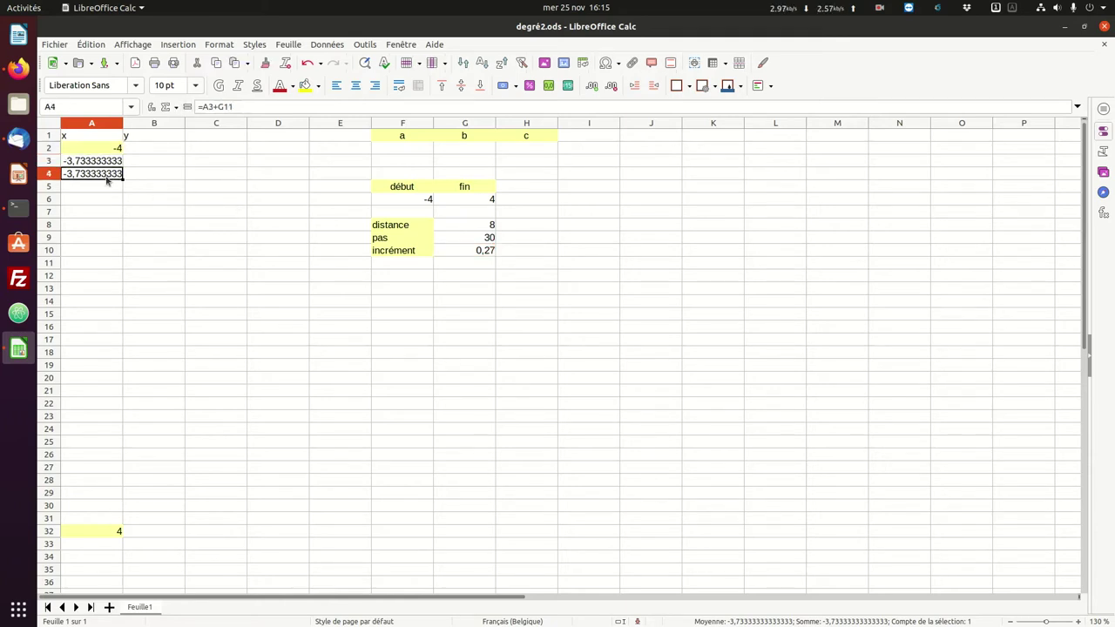
double_click(109, 178)
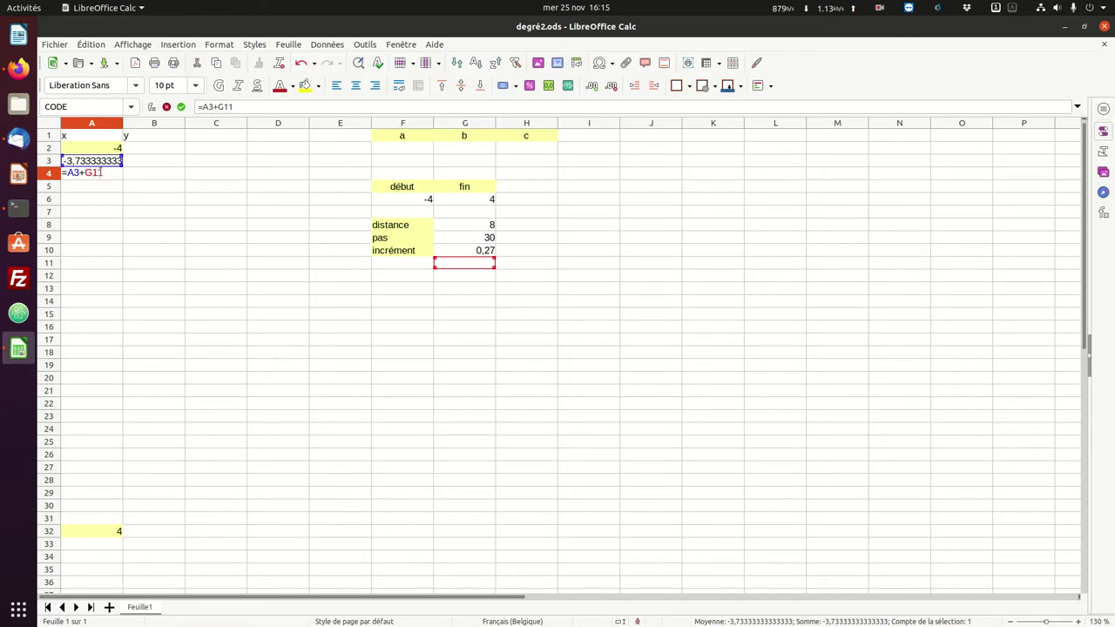
key(Escape)
key(Up)
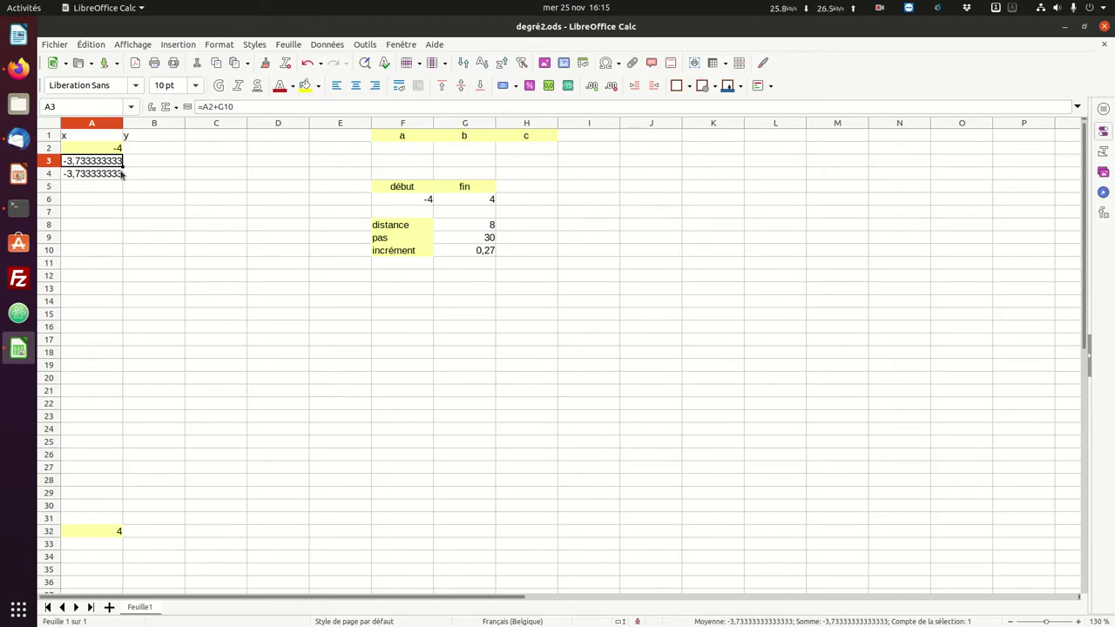
Make the incrément reference in A3 absolute so the formula reads =A2+$G$10, and clear the trial copy in A4
click(229, 106)
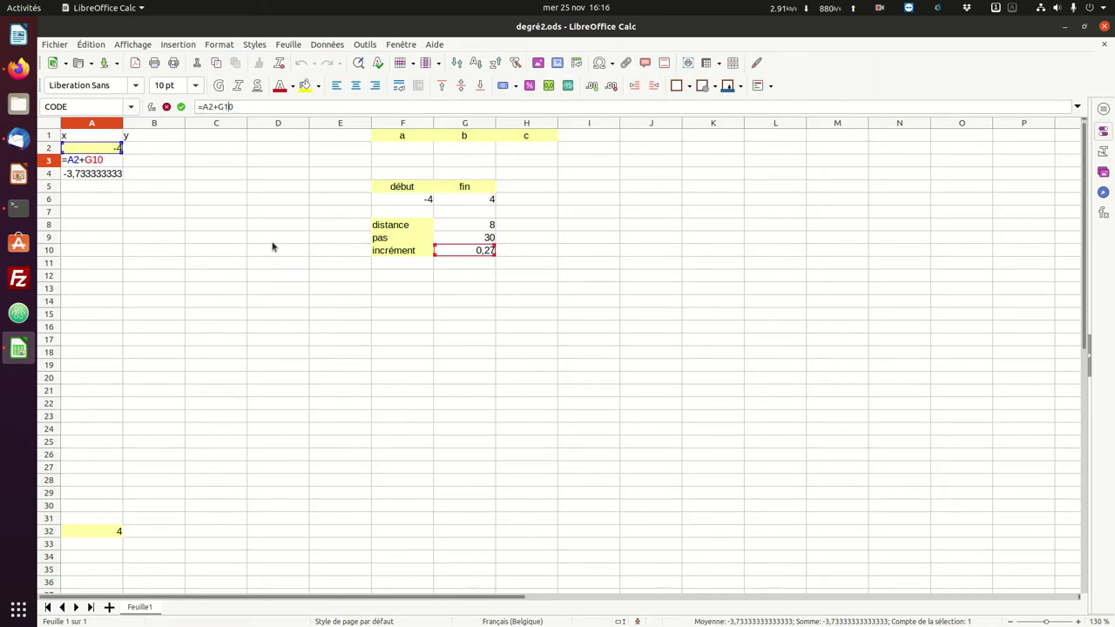
key(shift+F4)
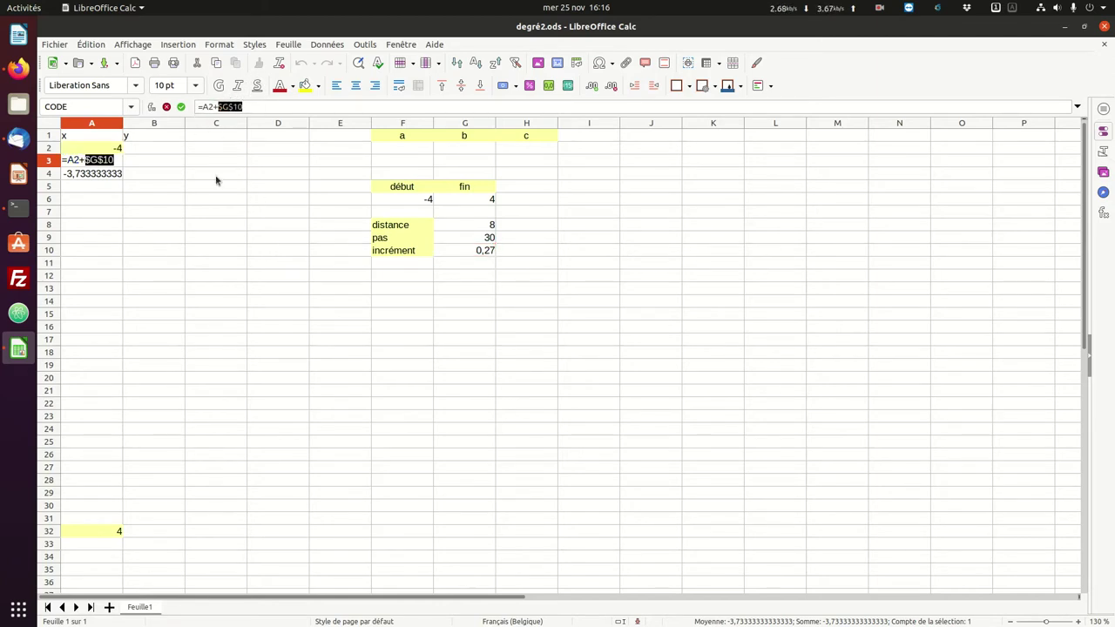
key(Return)
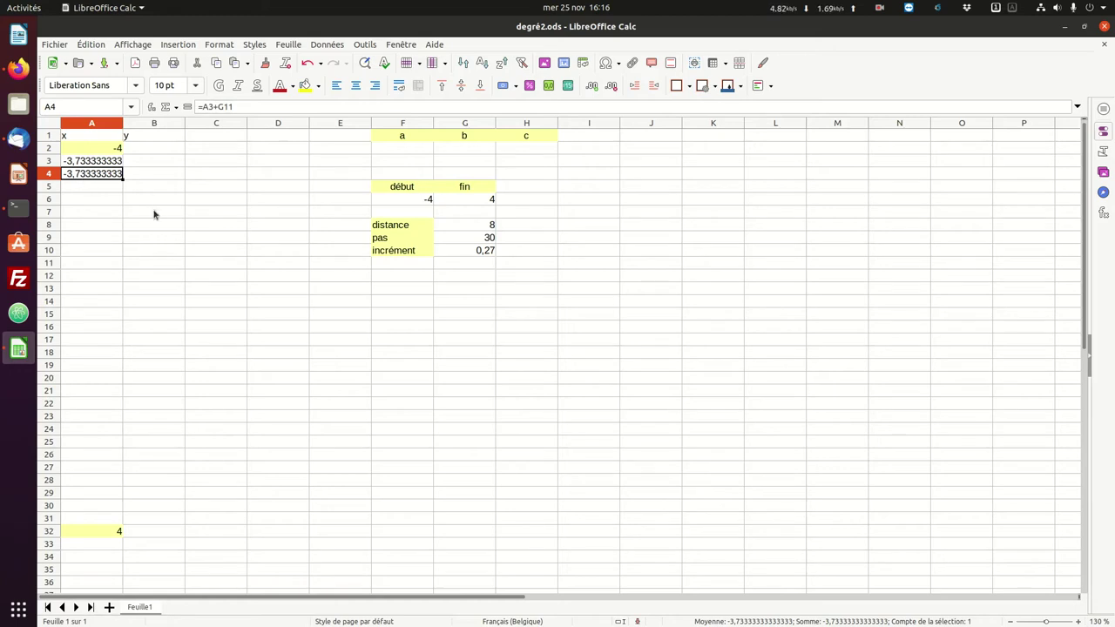
key(Delete)
Check the references in A3's formula and fill it down through A31
click(117, 162)
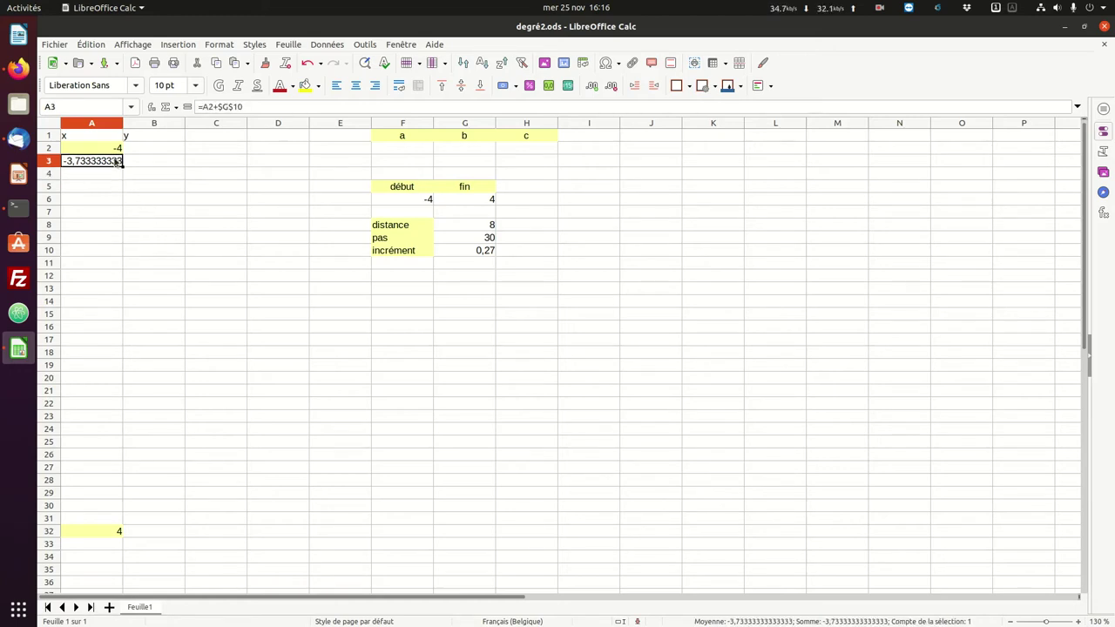
double_click(117, 162)
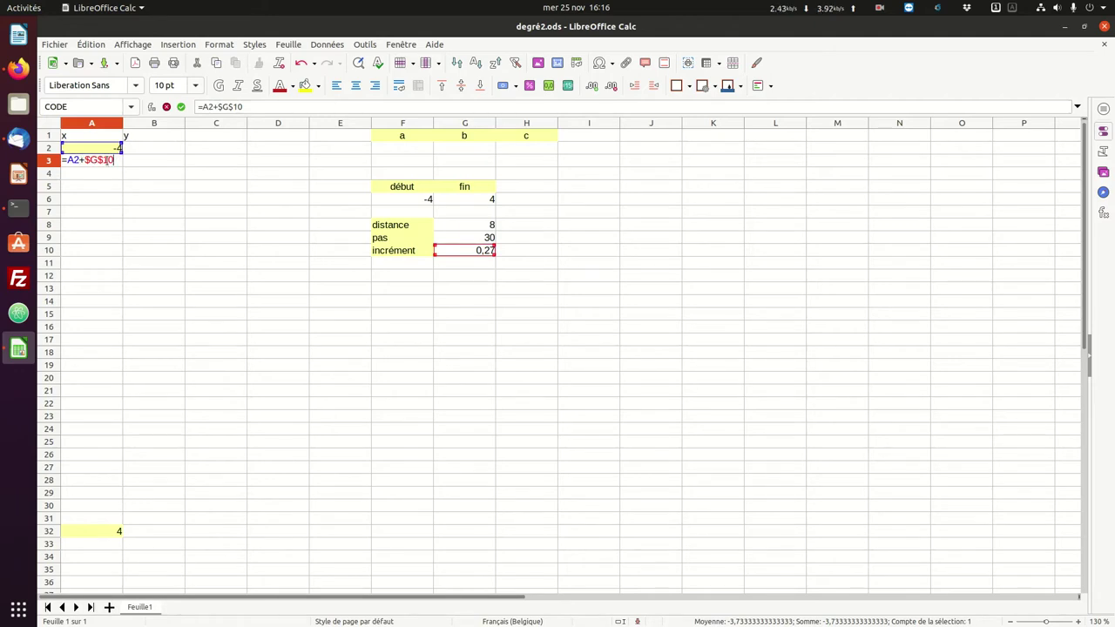
key(Escape)
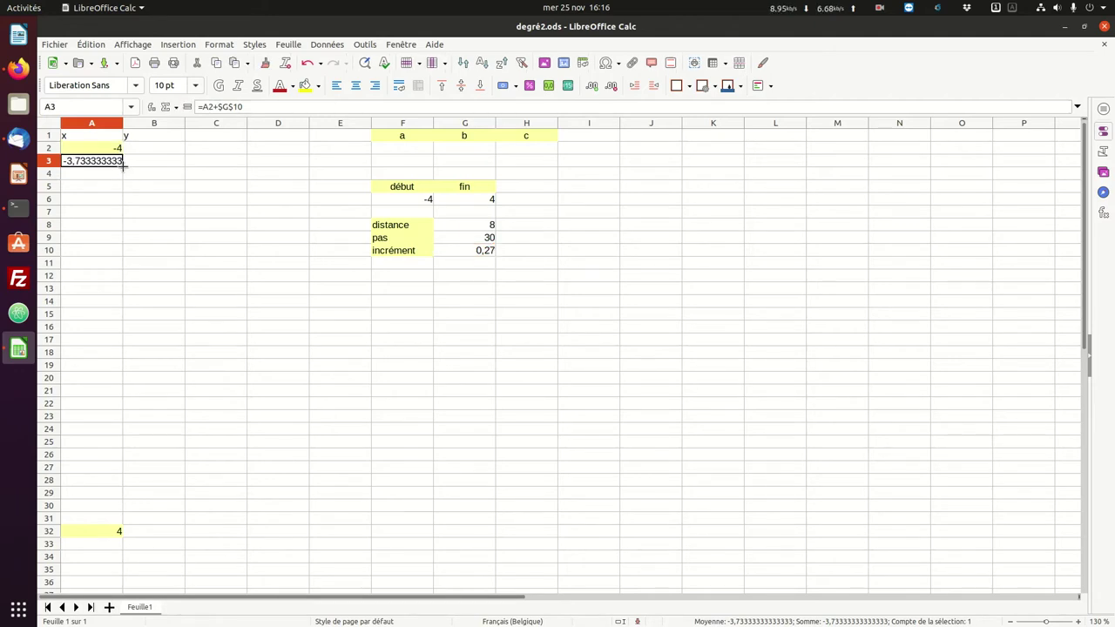
drag(124, 166, 124, 520)
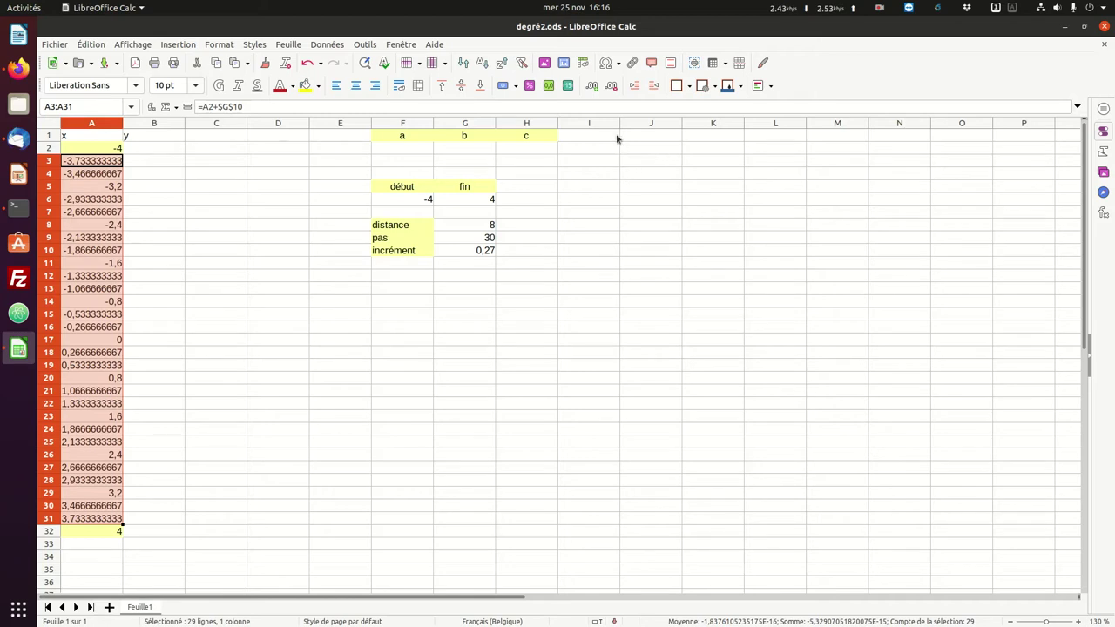
Reduce the displayed decimals of the x values in A3:A31 to three places
click(612, 86)
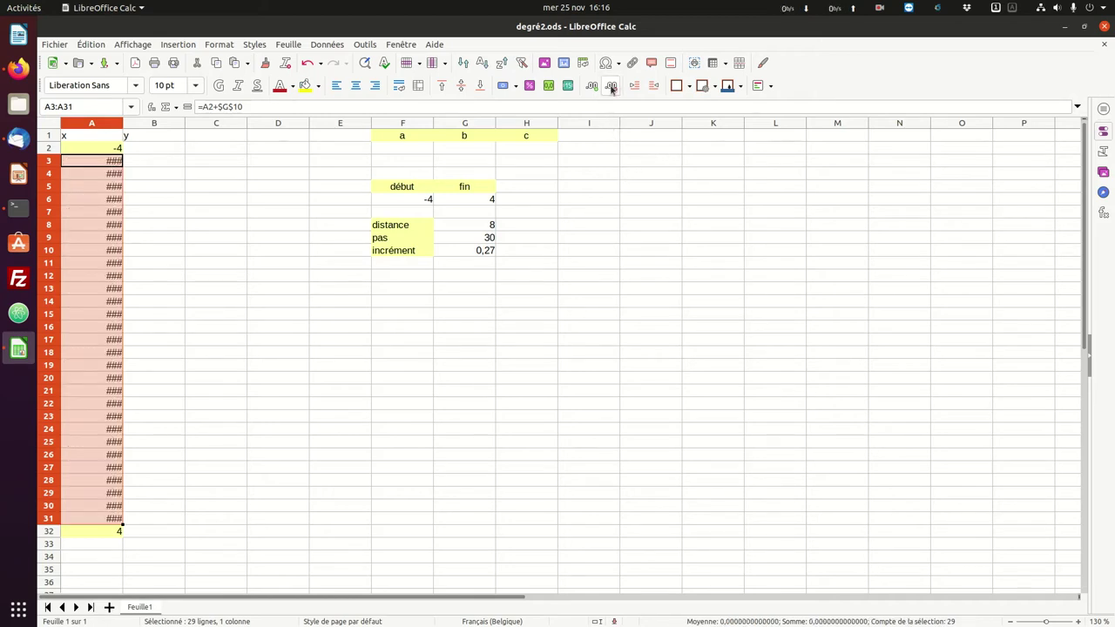
click(612, 86)
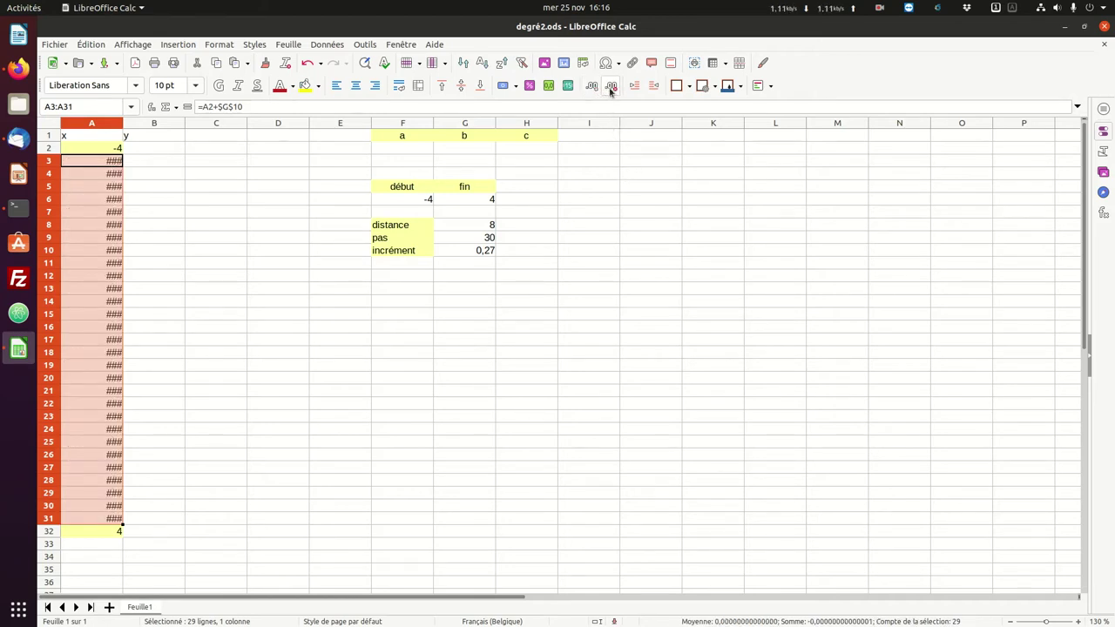
click(612, 87)
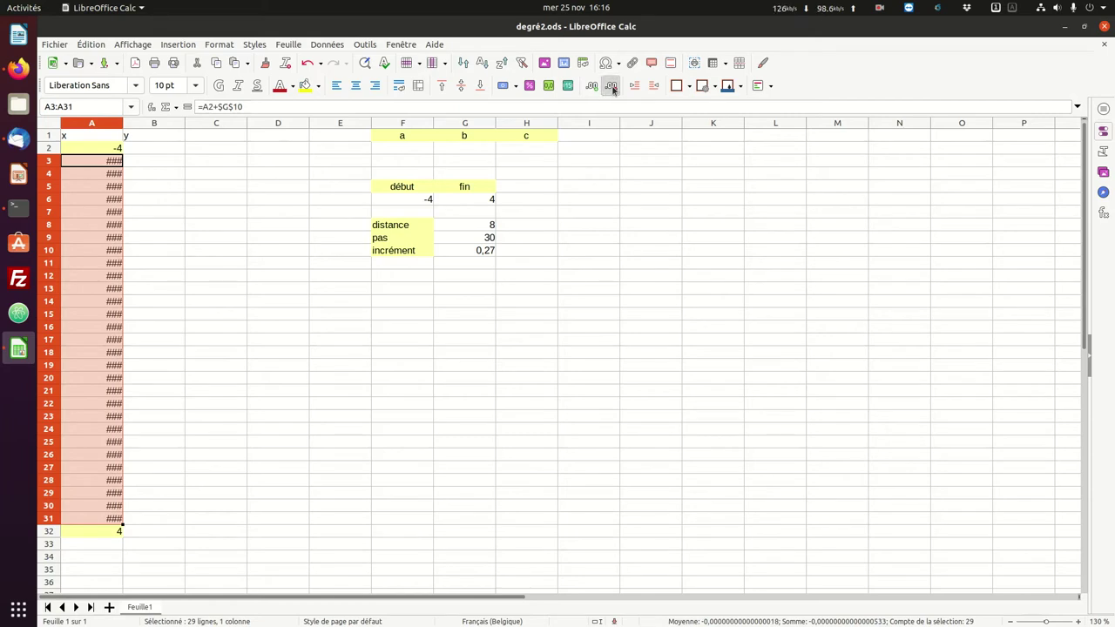
click(611, 86)
click(612, 87)
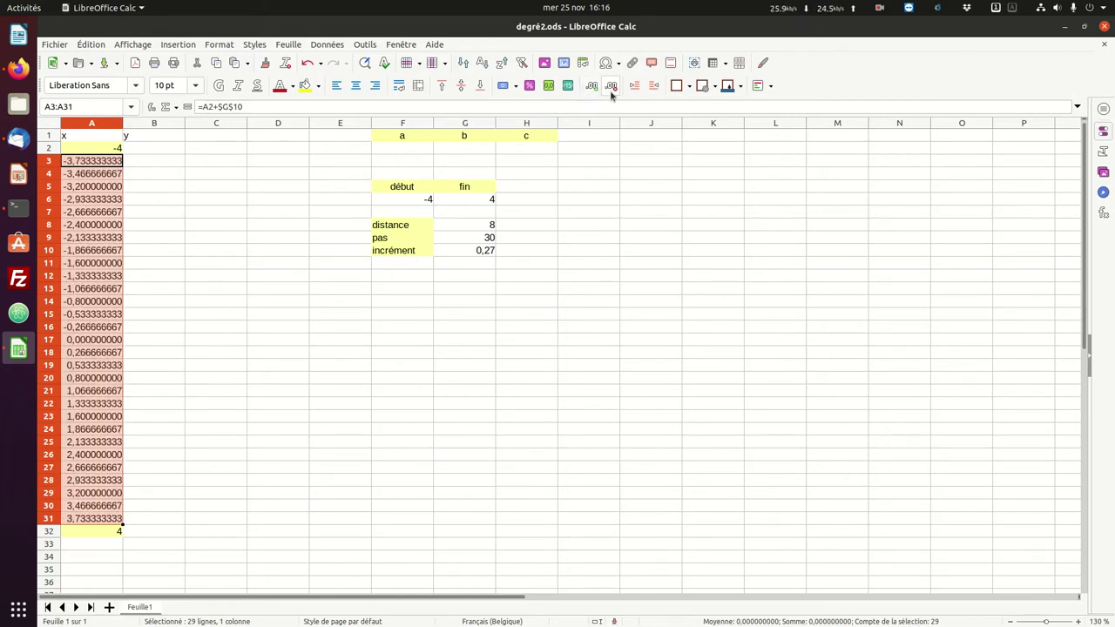
click(612, 87)
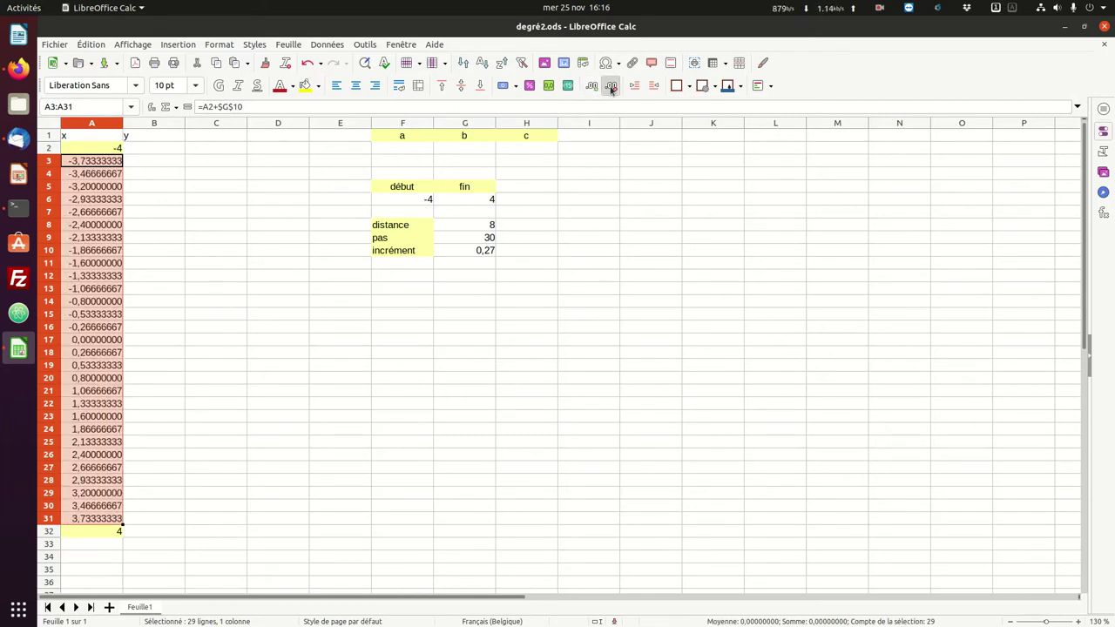
click(612, 87)
click(611, 87)
click(611, 87)
click(611, 87)
click(611, 88)
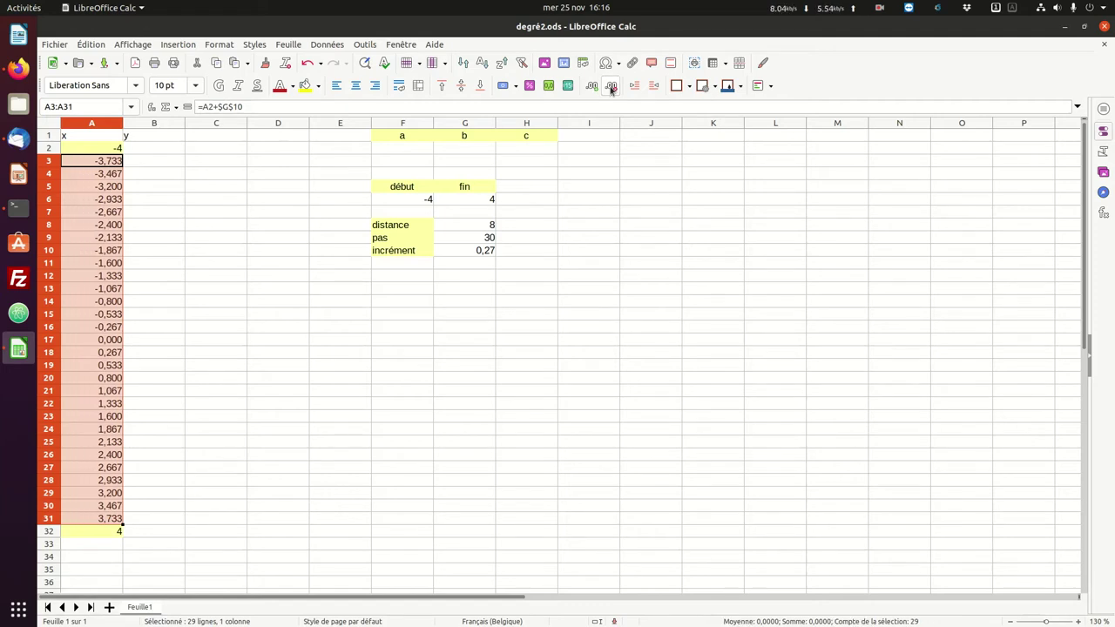
Format the x values in A3:A31 as numbers with two decimals
click(218, 45)
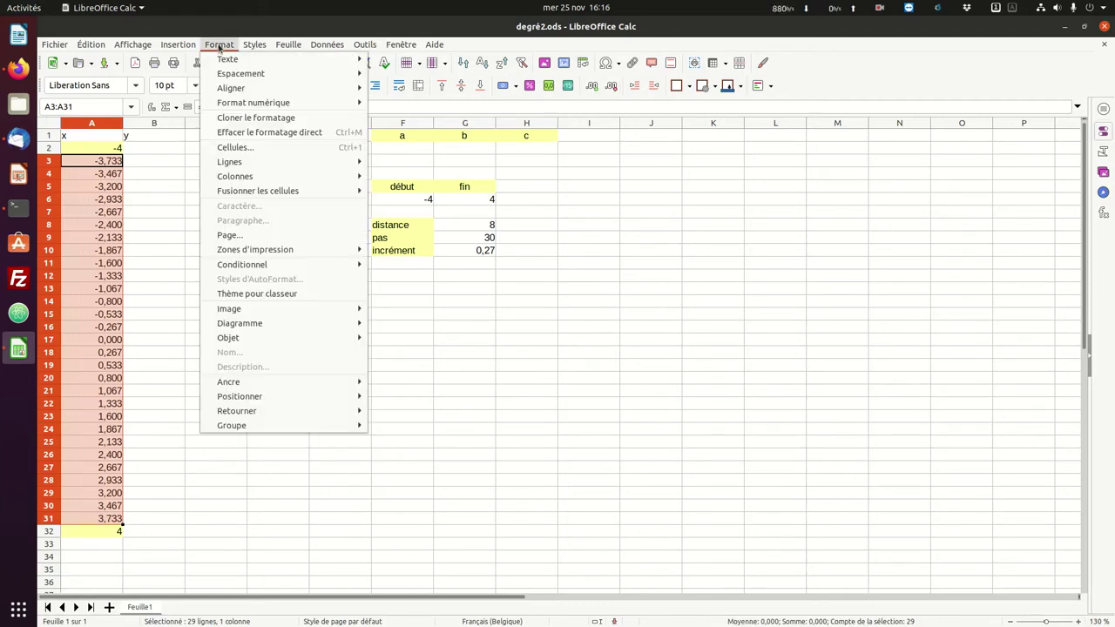
click(241, 149)
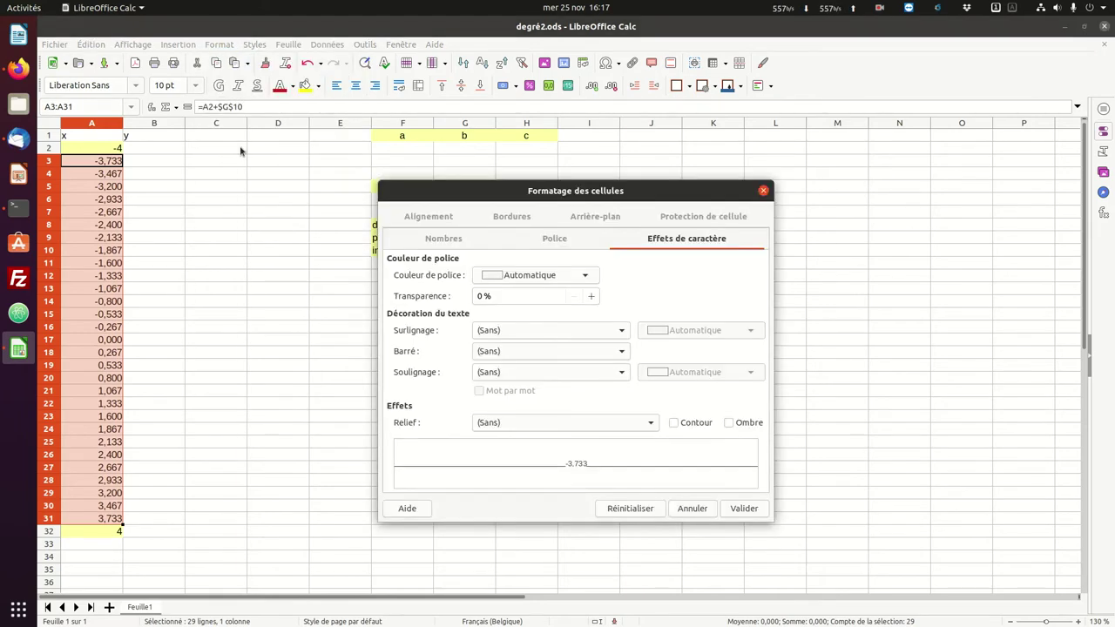
drag(616, 195, 495, 141)
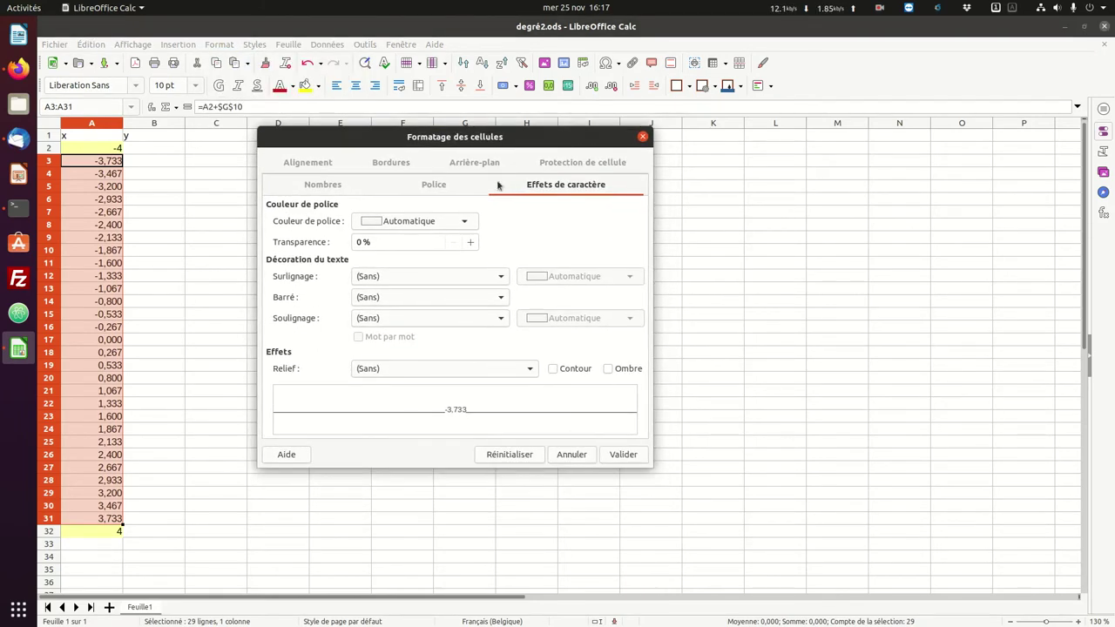
click(334, 186)
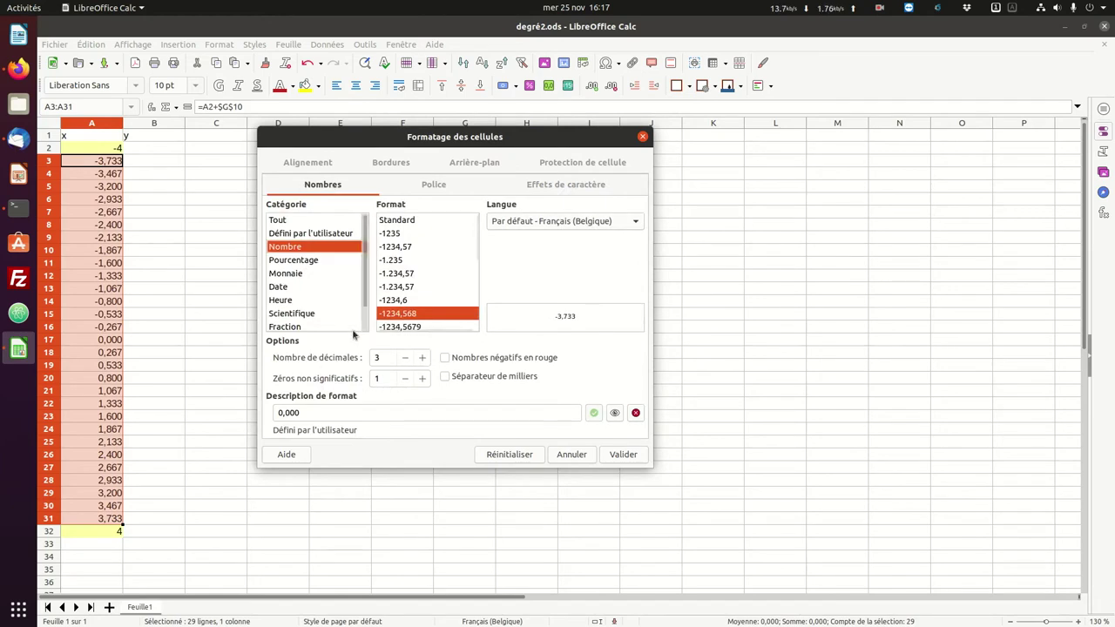
click(405, 358)
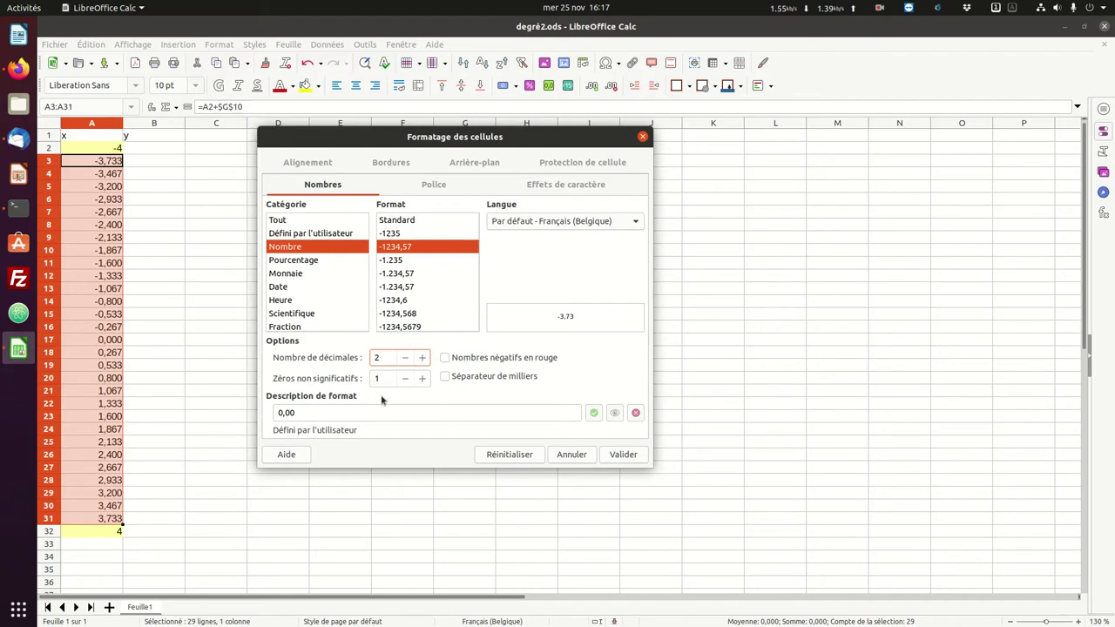
click(622, 454)
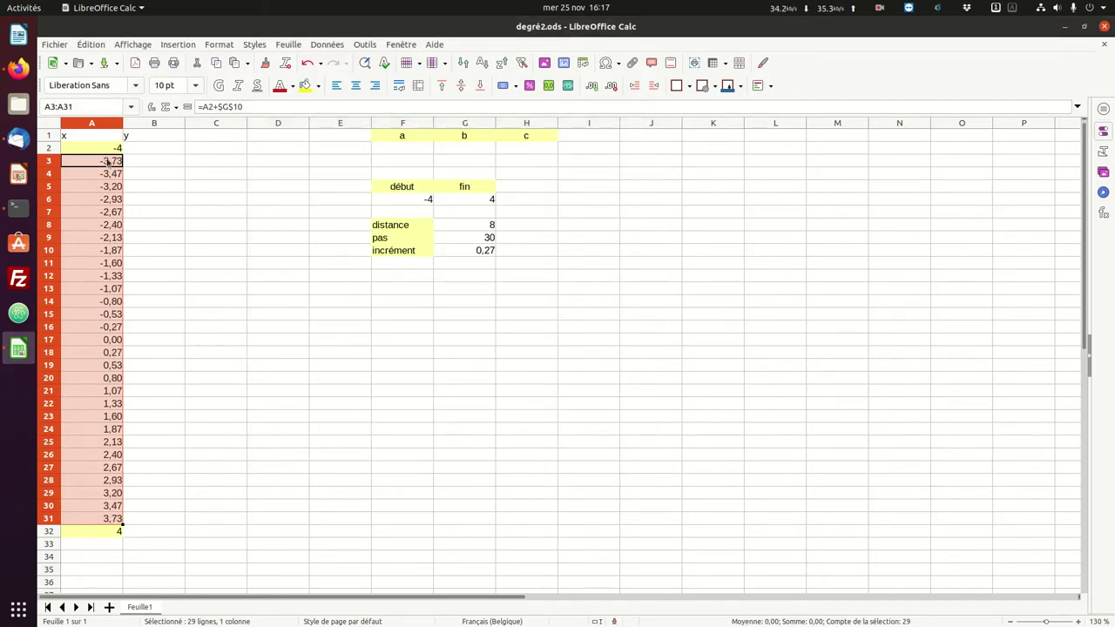
click(108, 162)
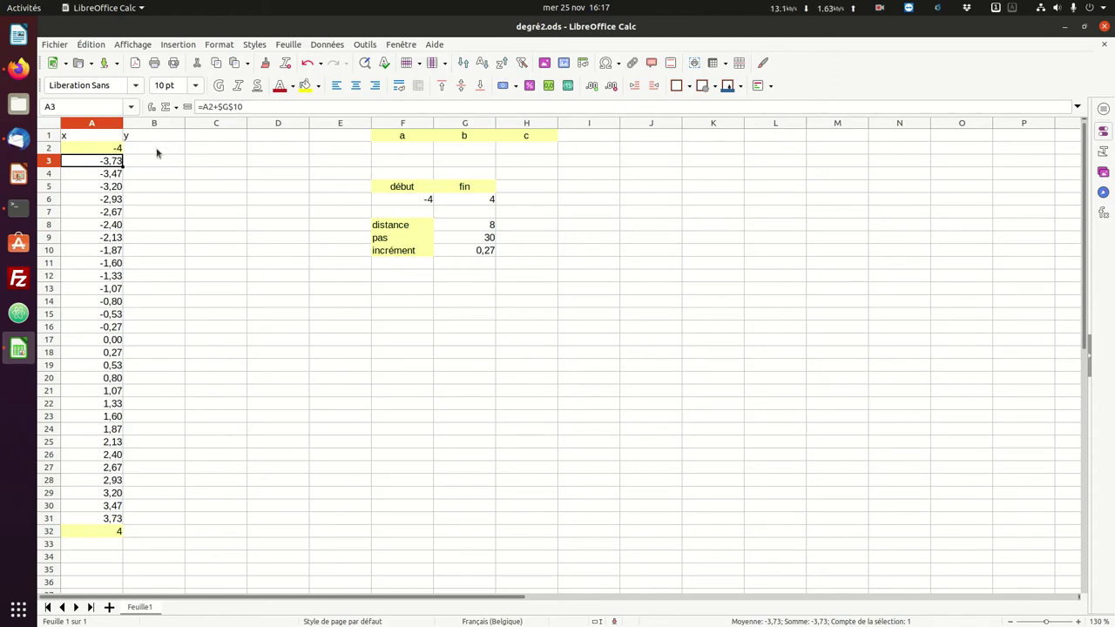
Enter the coefficients a = -1, b = 2 and c = -3 in cells F2, G2 and H2
click(156, 150)
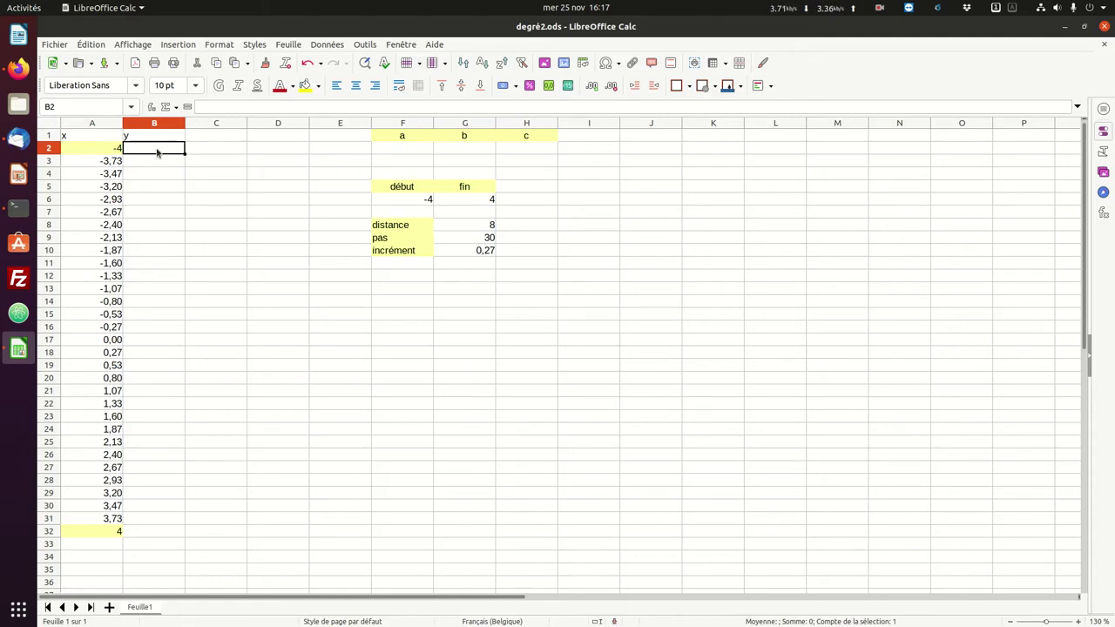
click(413, 150)
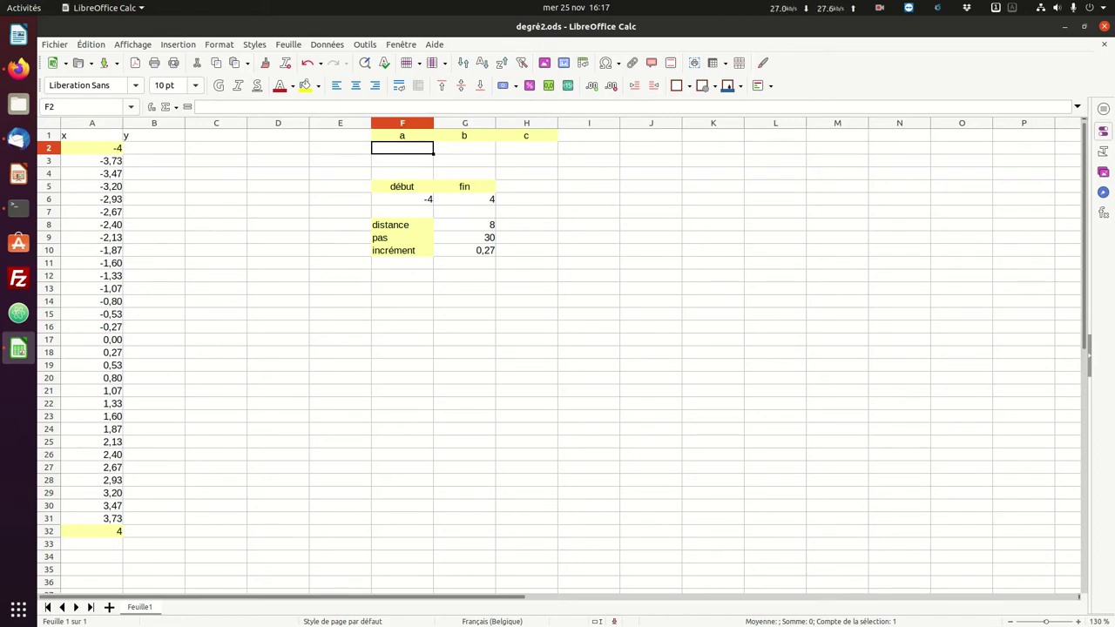
text(-1)
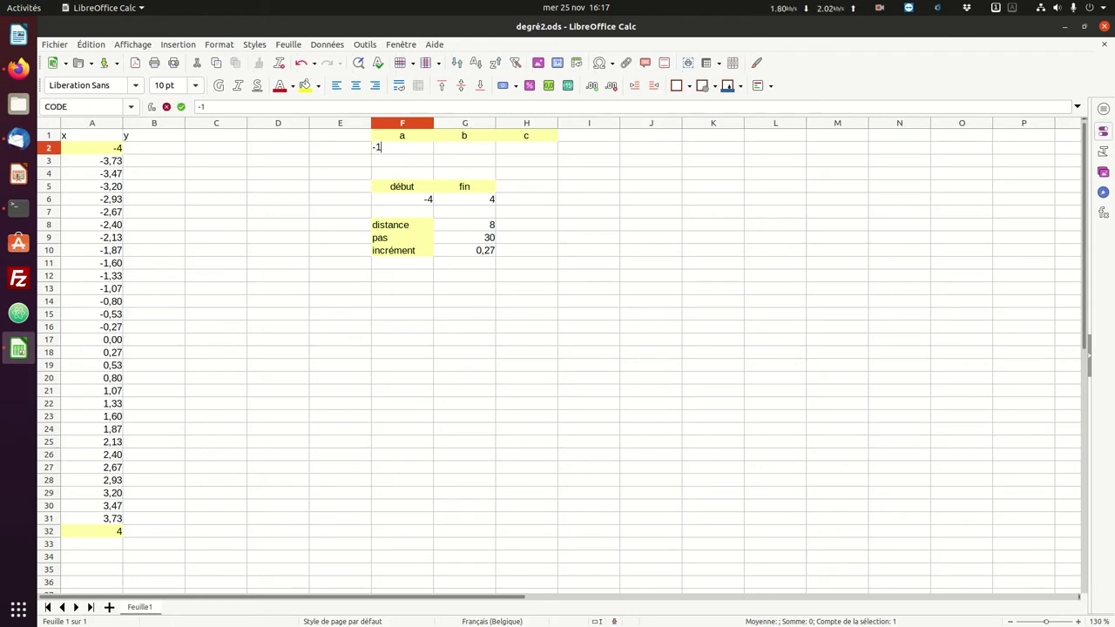
key(Tab)
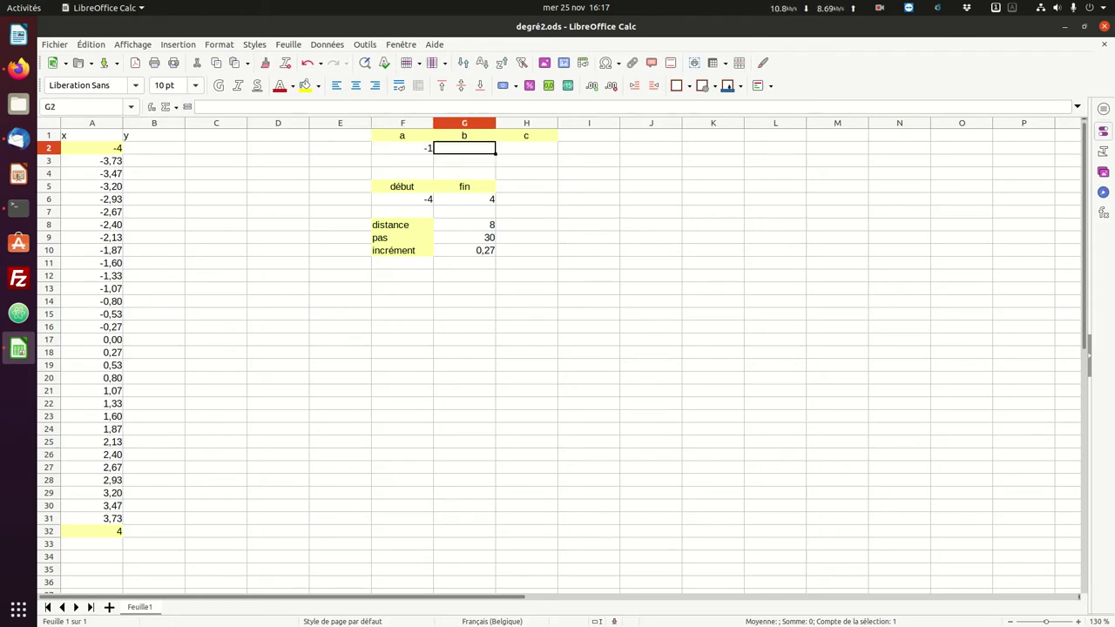
text(2)
key(Tab)
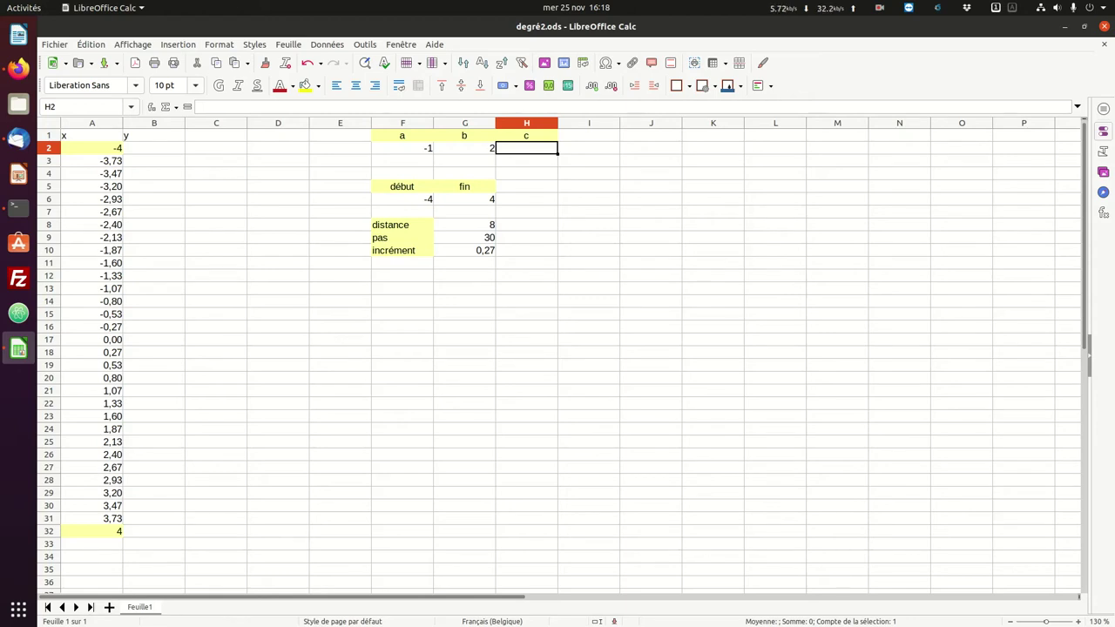
text(-3)
key(Return)
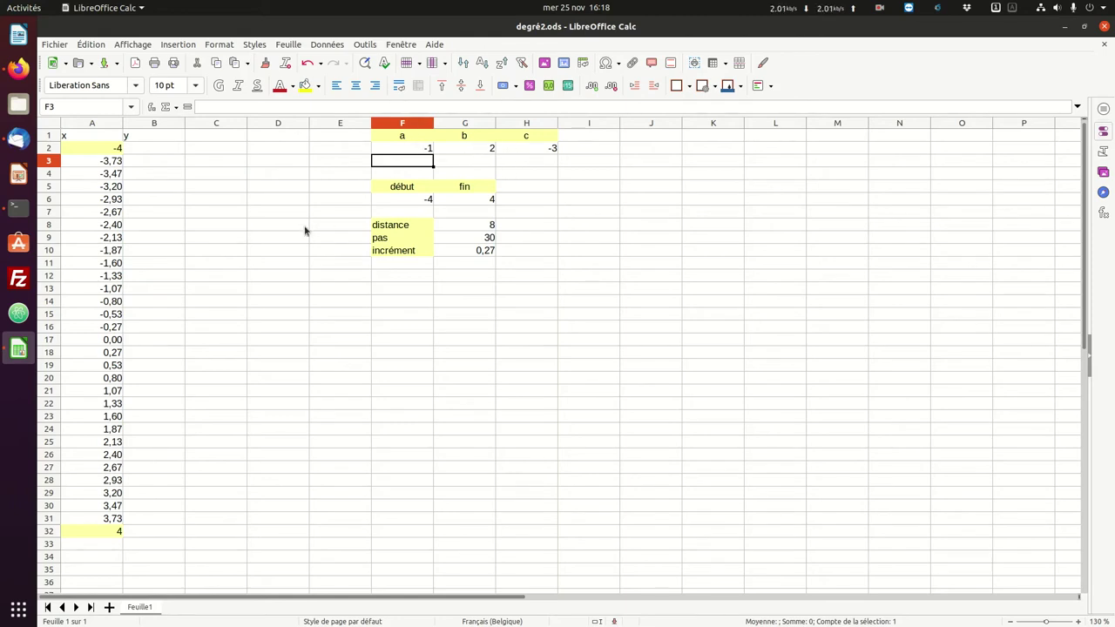
click(401, 149)
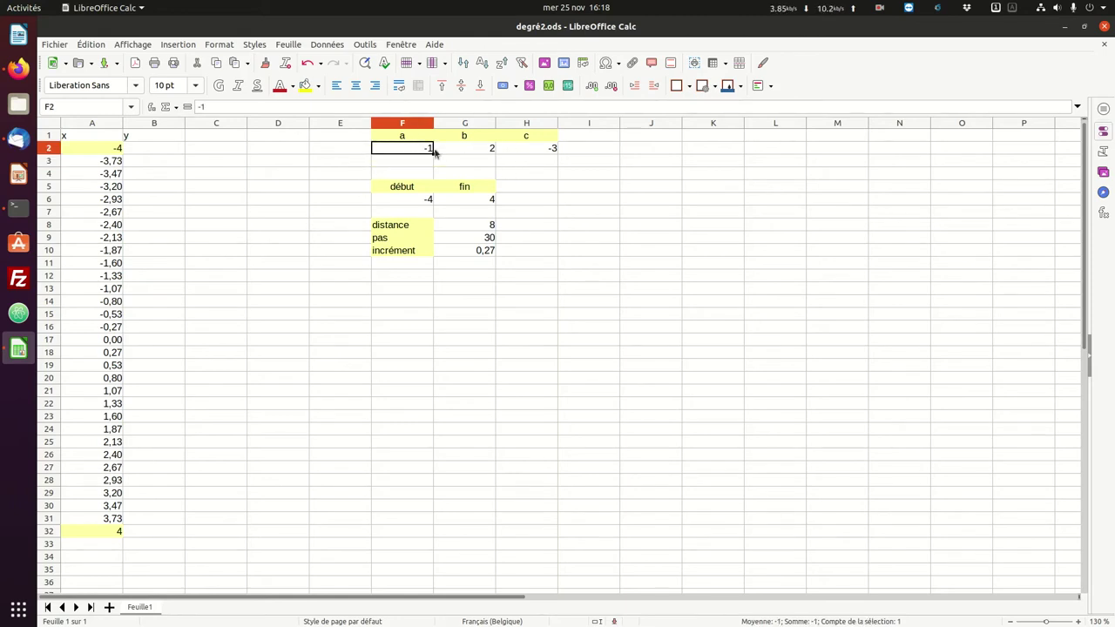
Start the y formula in B2 with the squared term =$F$2*A2^2, keeping the reference to coefficient a absolute
click(158, 152)
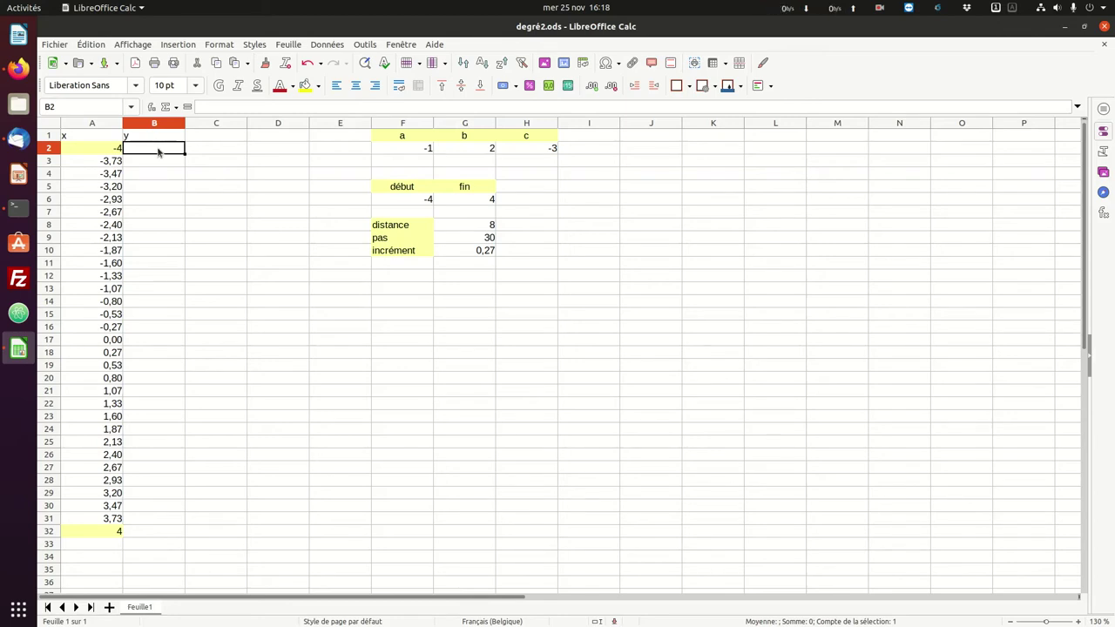
text(=)
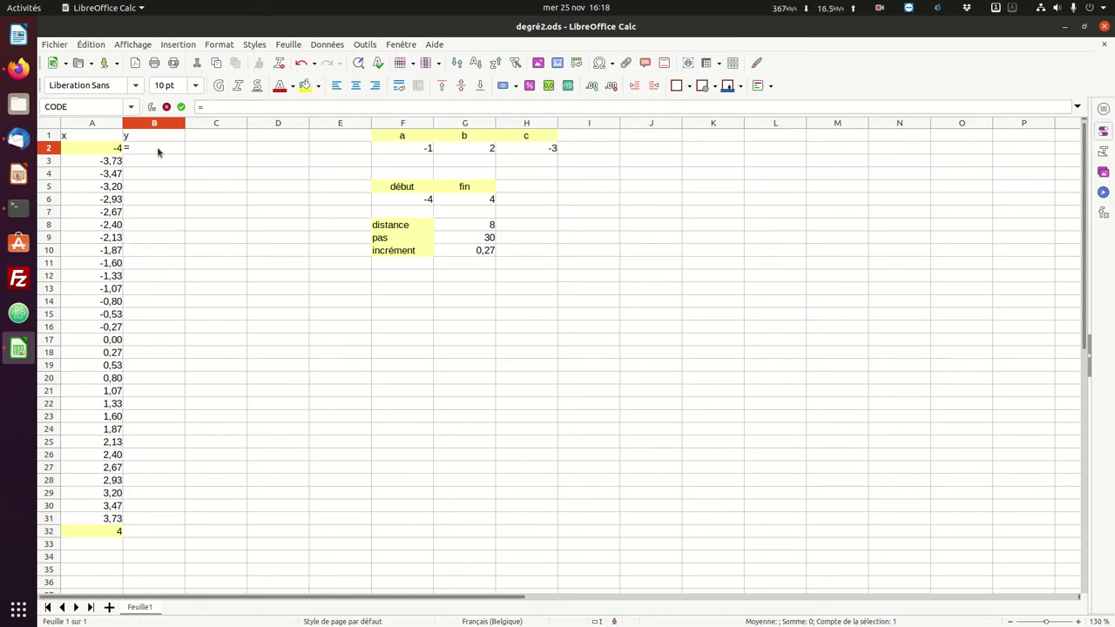
click(394, 149)
text(*)
click(100, 148)
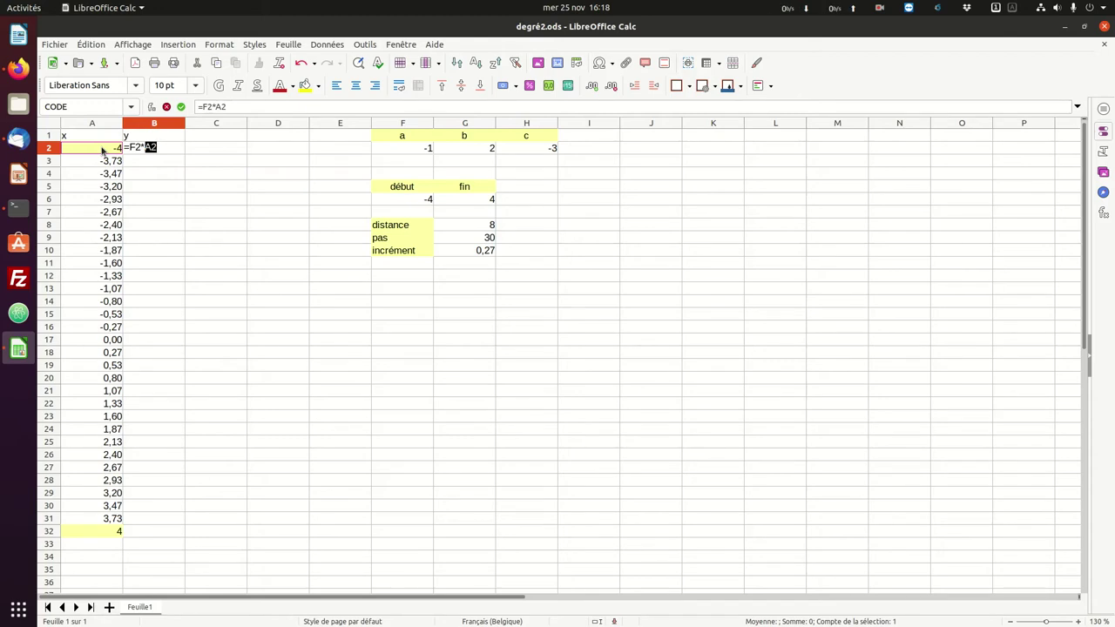
text(^2)
click(134, 148)
key(F4)
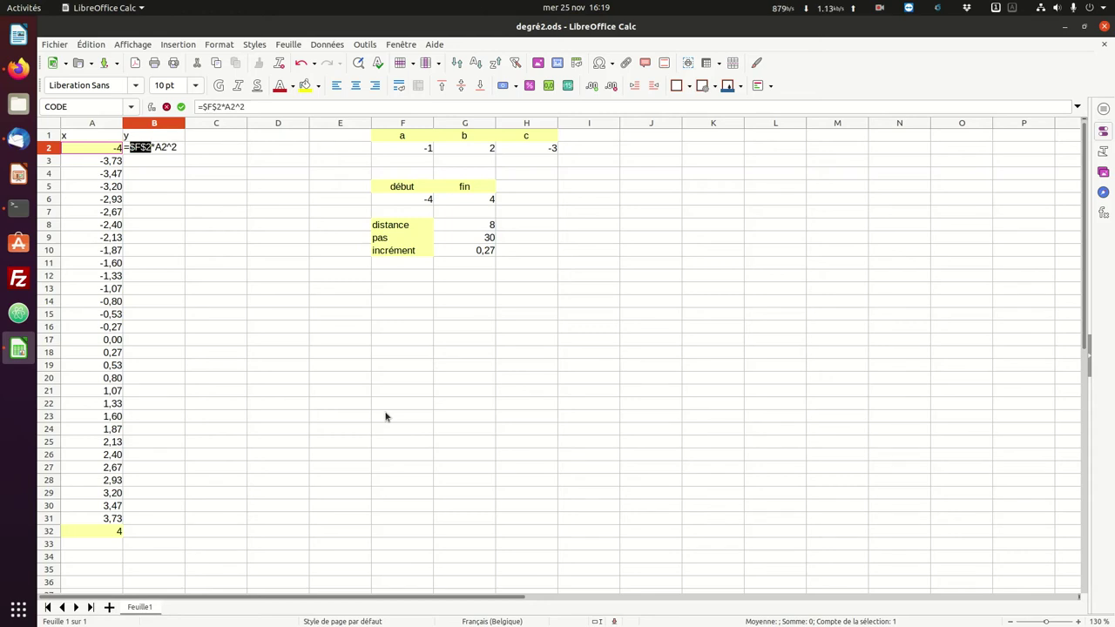
key(Right)
Complete the B2 formula with the linear and constant terms so it reads =$F$2*A2^2+$G$2*A2+$H$2
click(476, 150)
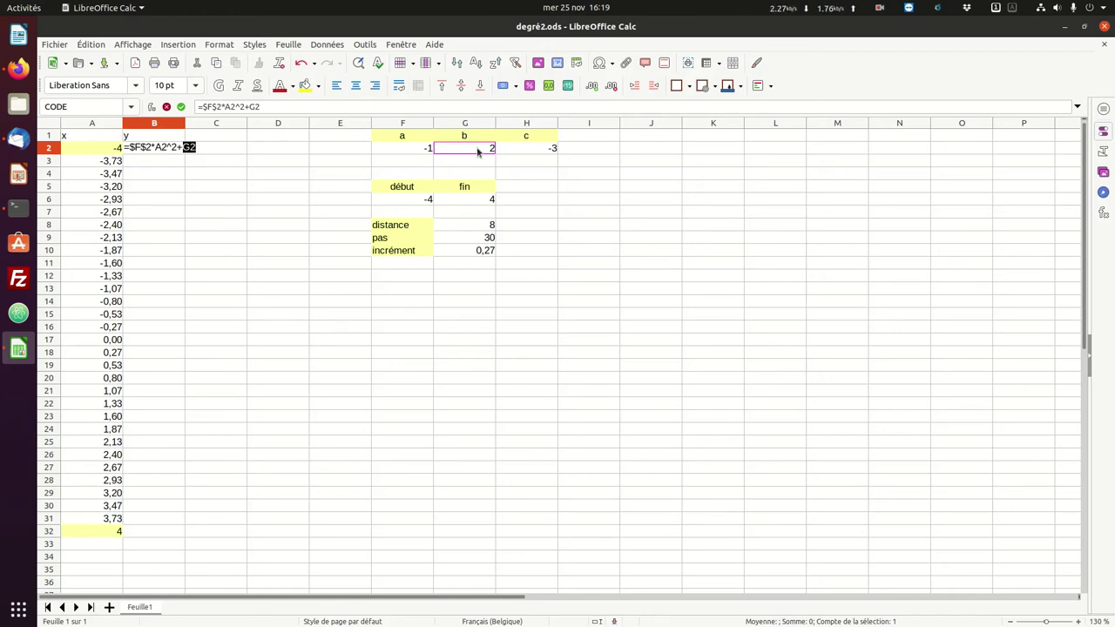
key(F4)
key(End)
text(*)
click(100, 149)
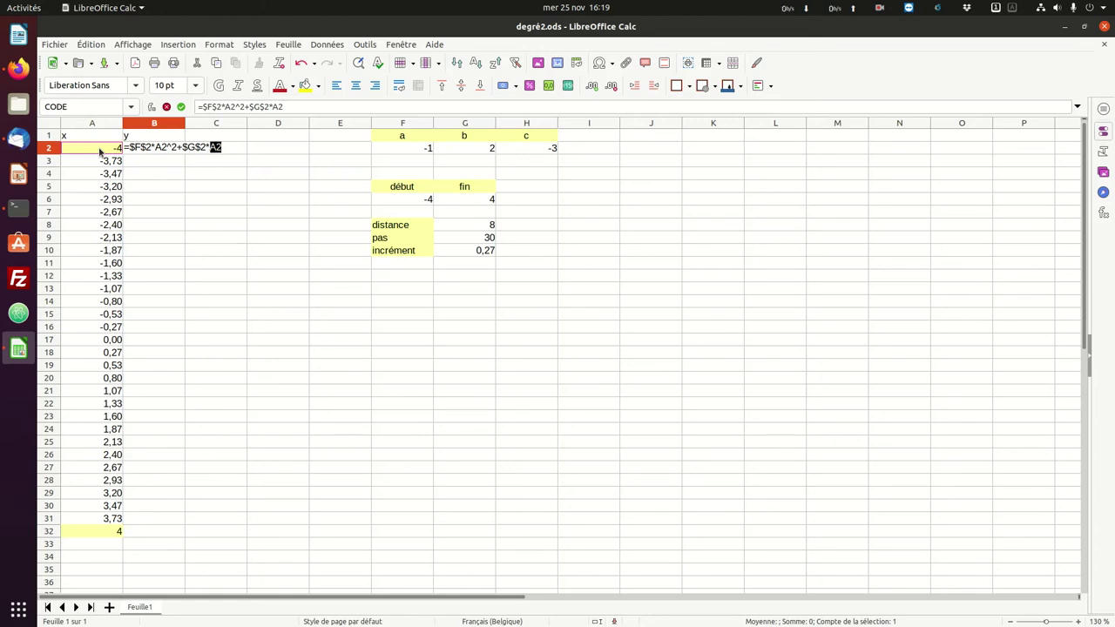
key(End)
text(+)
click(539, 150)
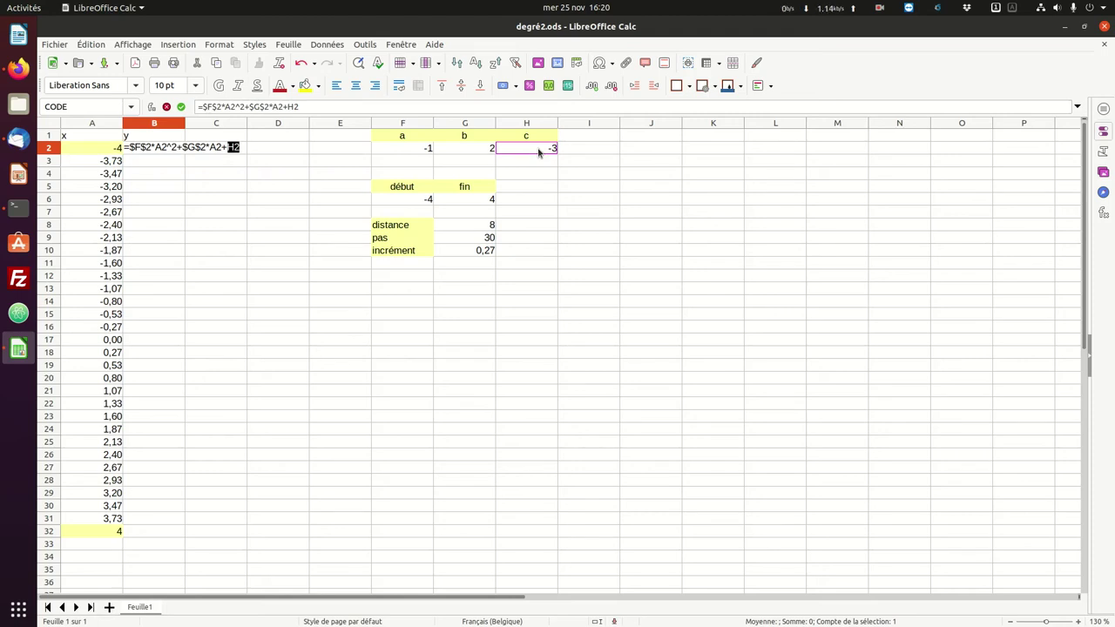
key(F4)
key(Return)
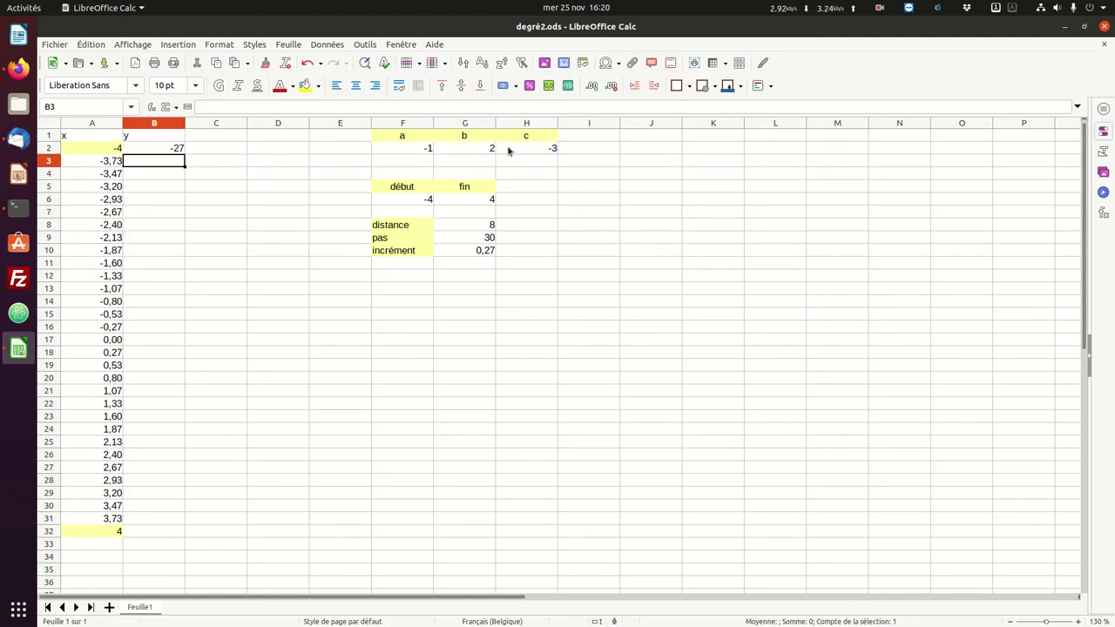
Fill the y formula from B2 down through B32
click(163, 148)
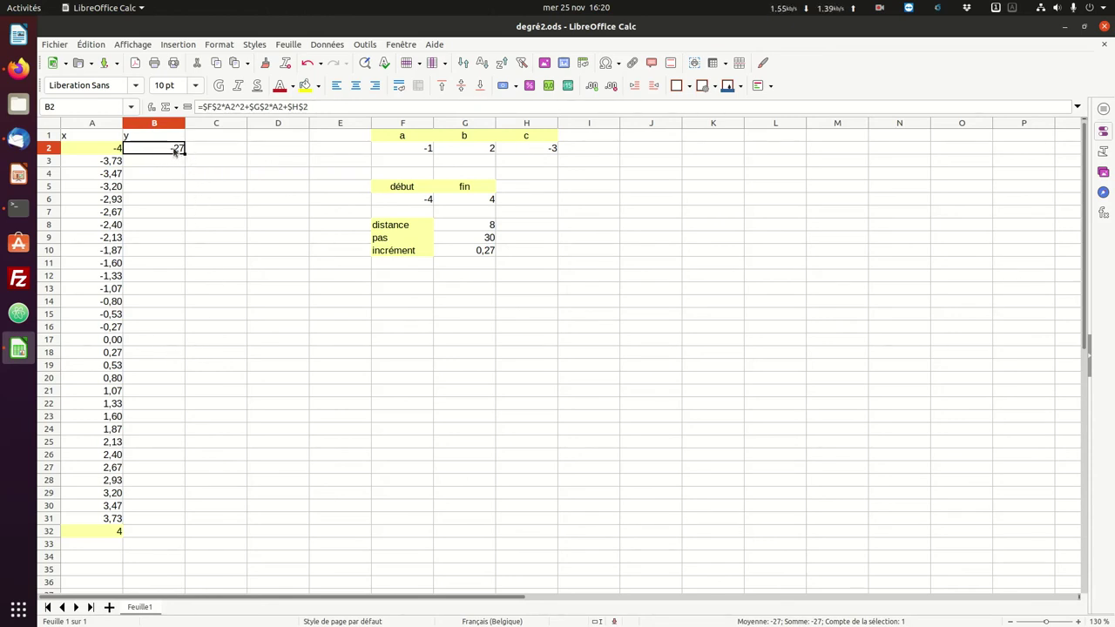
drag(183, 153, 149, 533)
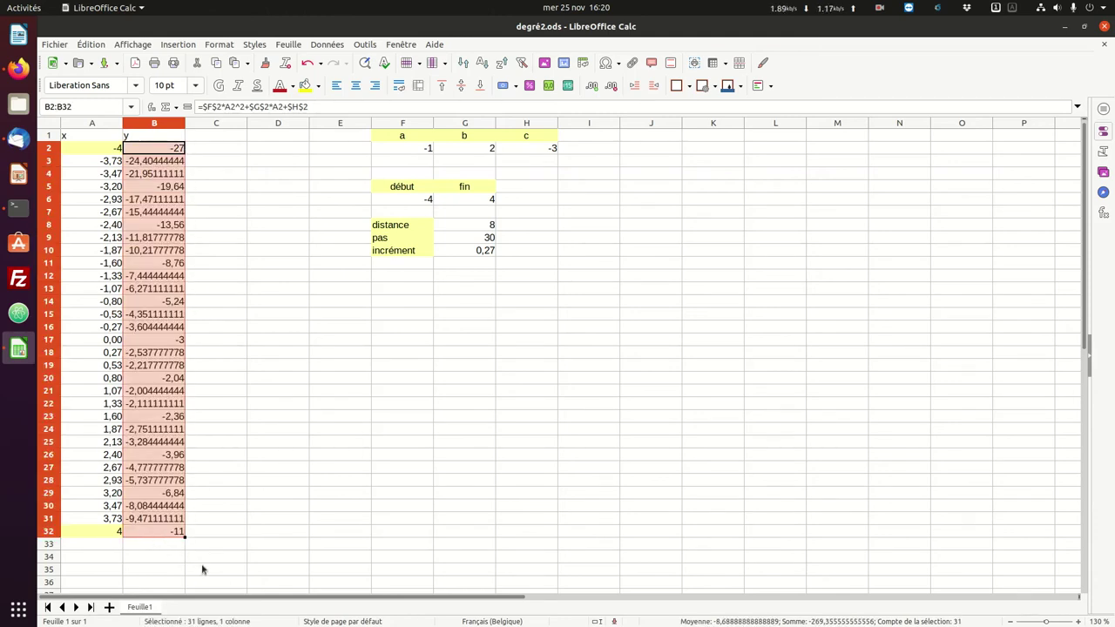
click(242, 471)
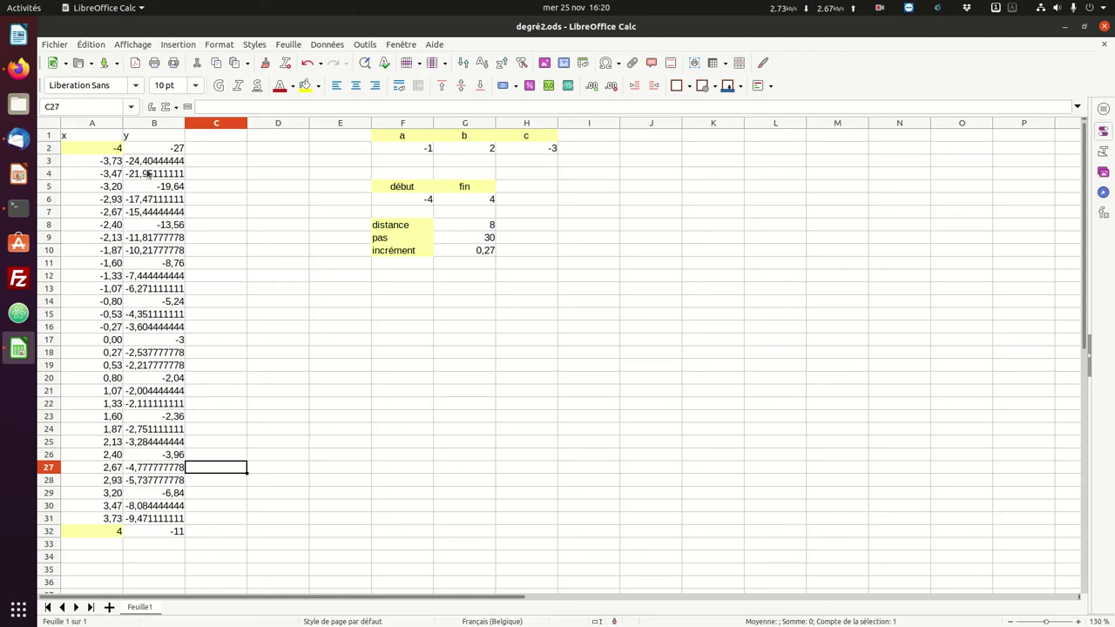
Format the y values in B3:B31 as numbers with two decimals, using the -1234,57 format
drag(168, 163, 152, 519)
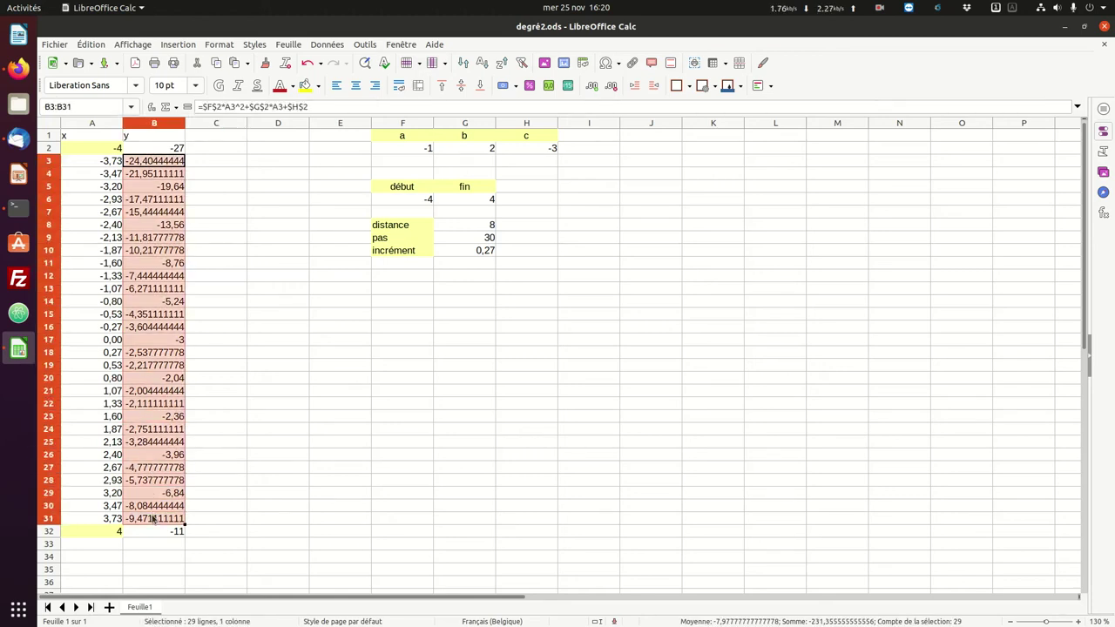
click(221, 44)
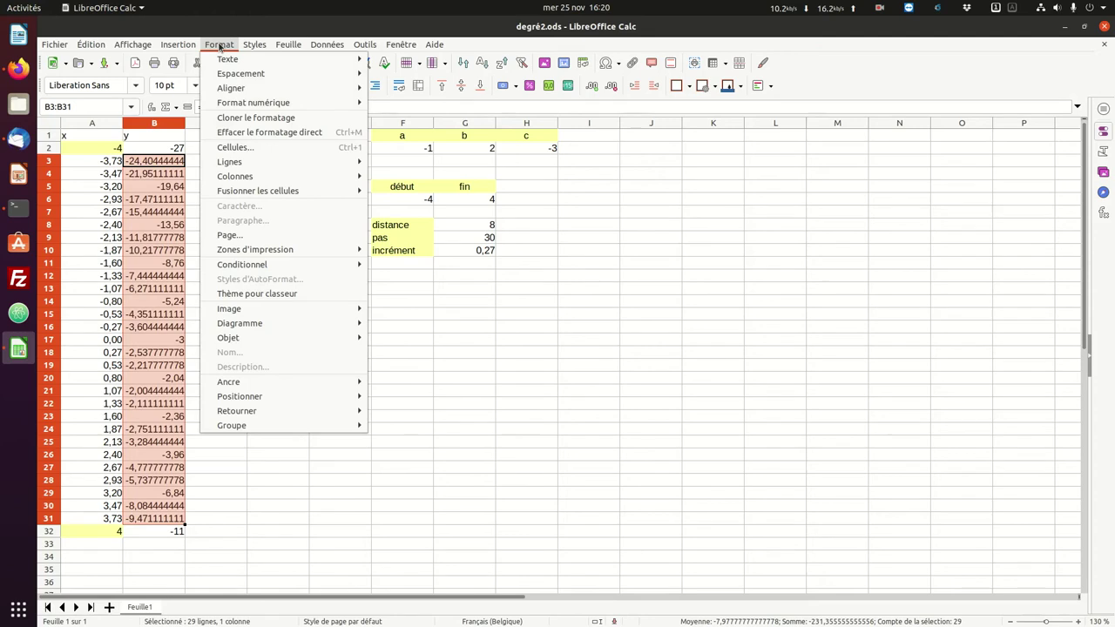
click(254, 149)
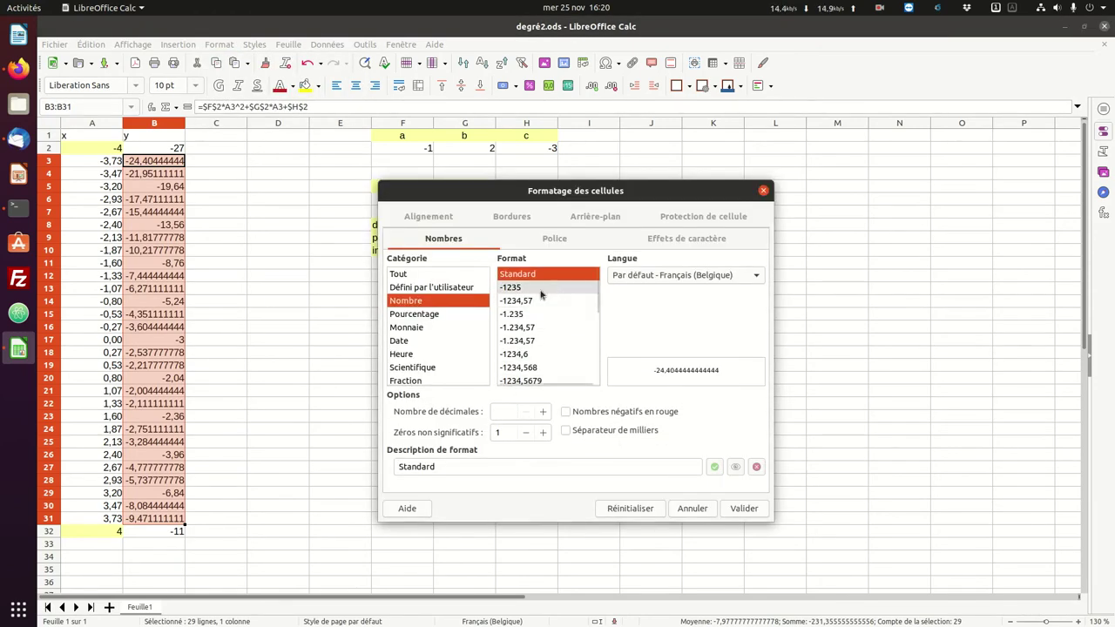
click(523, 305)
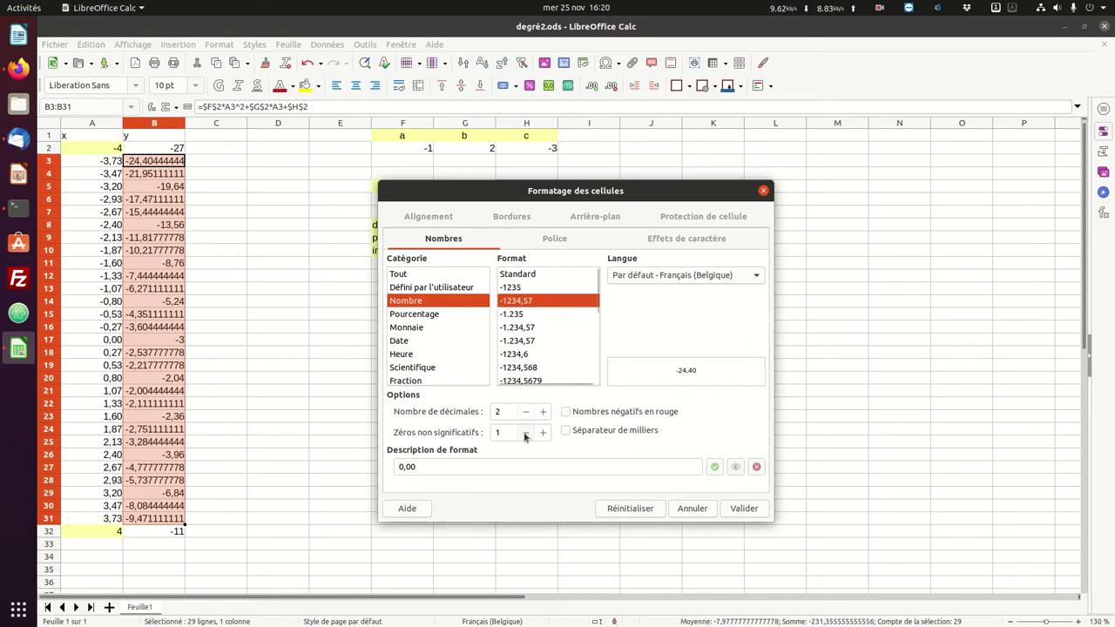
click(751, 512)
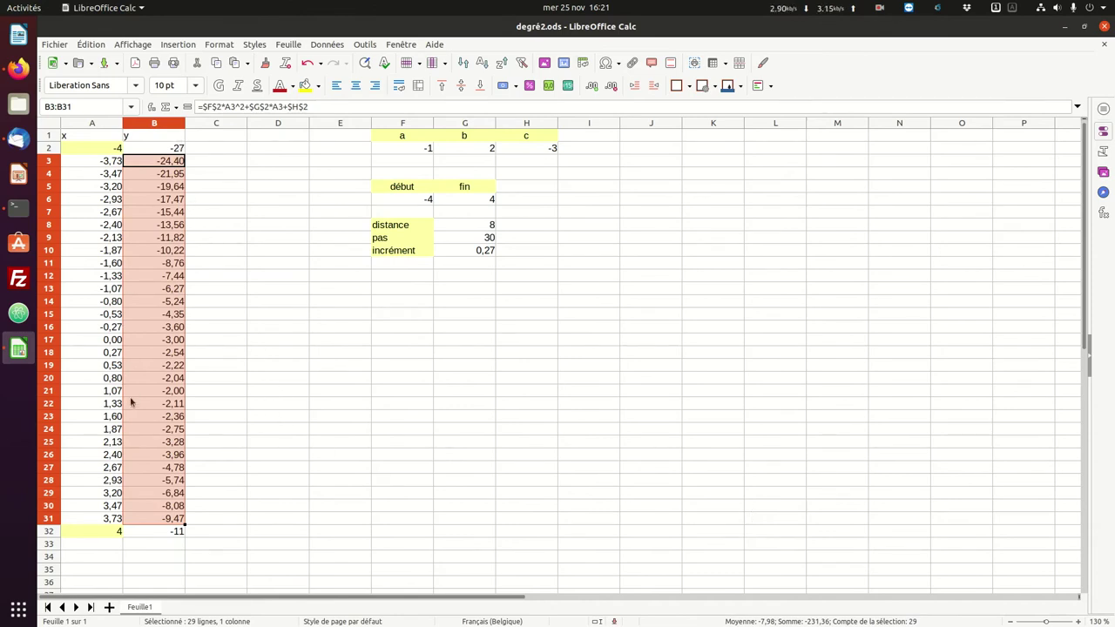
click(155, 534)
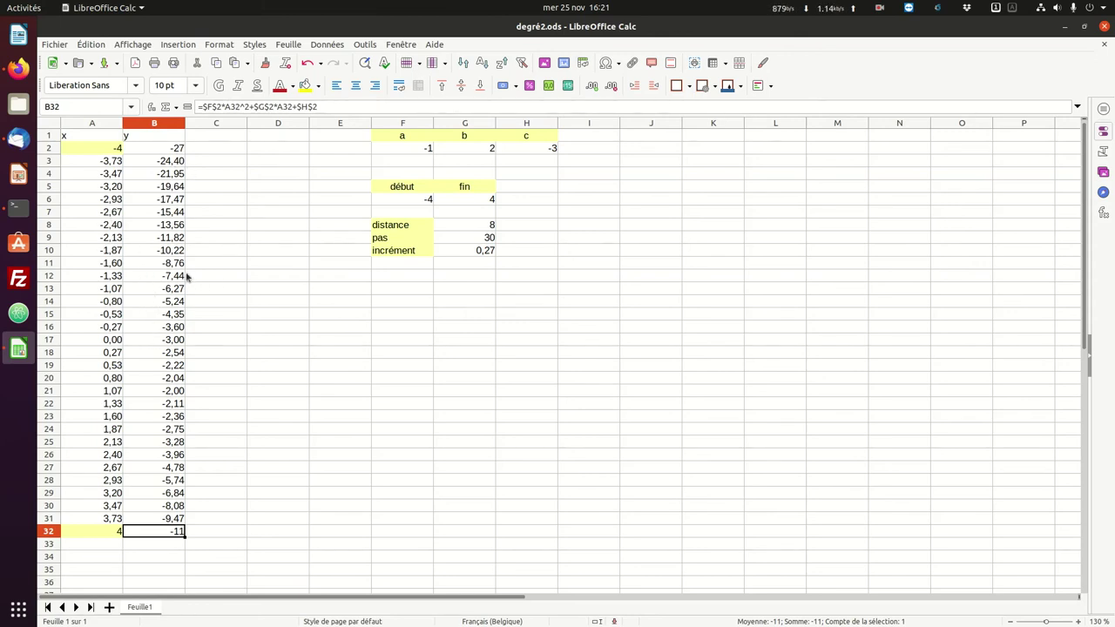
click(288, 302)
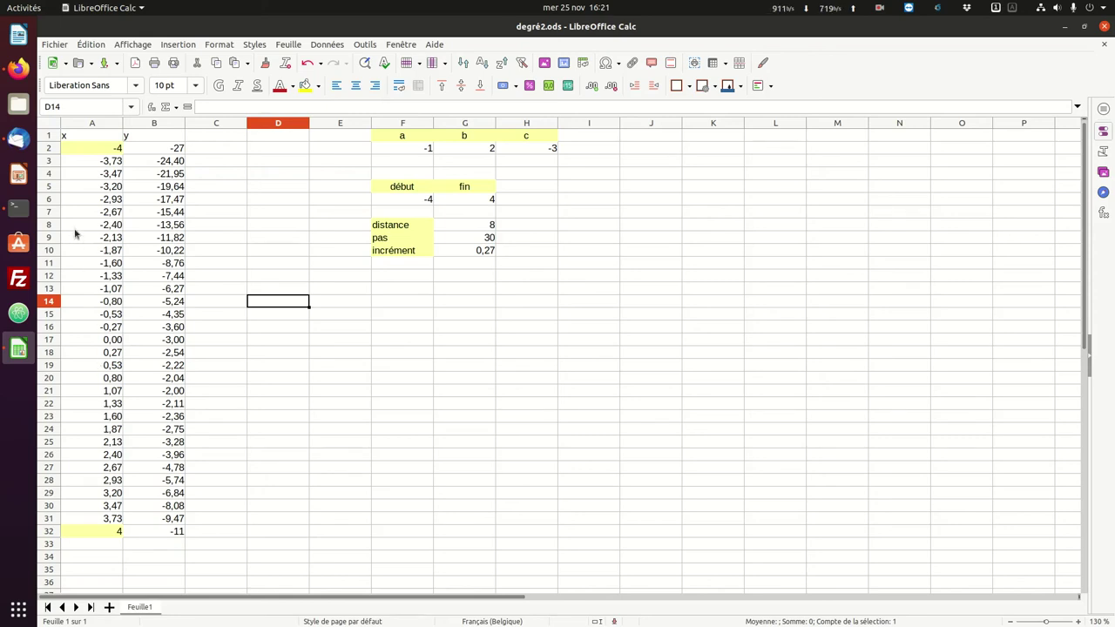
Insert a chart from A1:B32 as an XY (dispersion) diagram with the points-and-lines subtype
drag(88, 135, 128, 541)
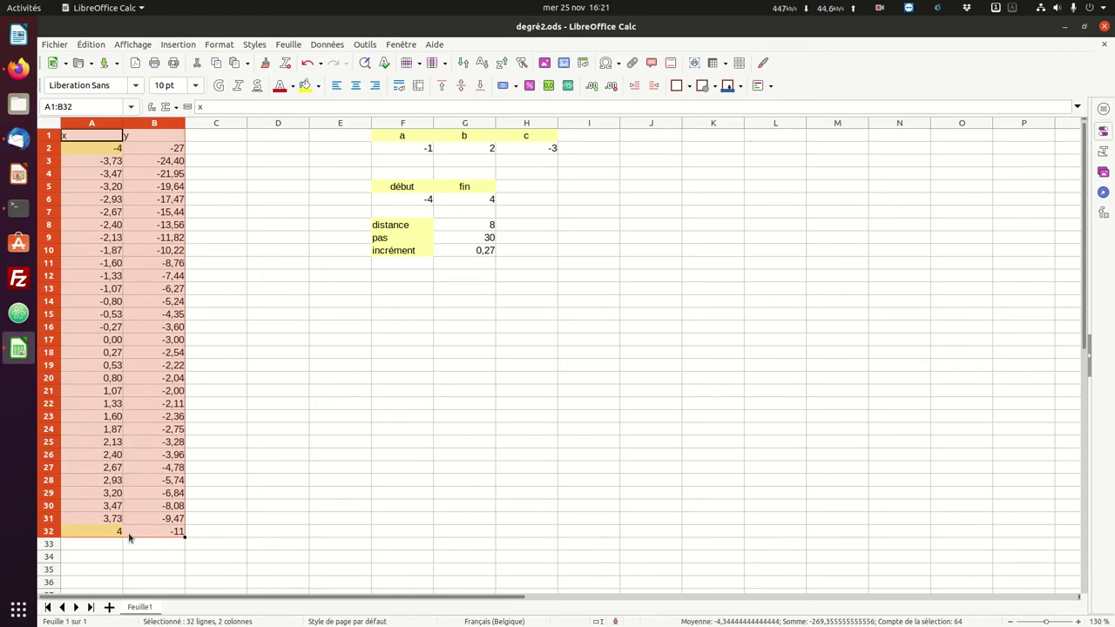
click(565, 65)
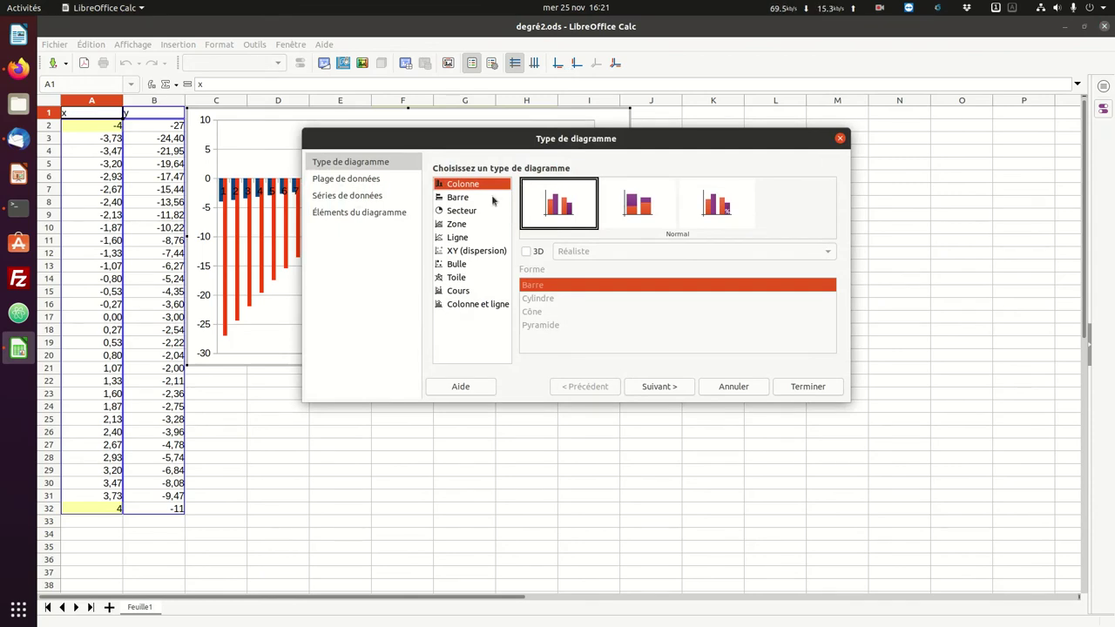
click(471, 251)
click(631, 207)
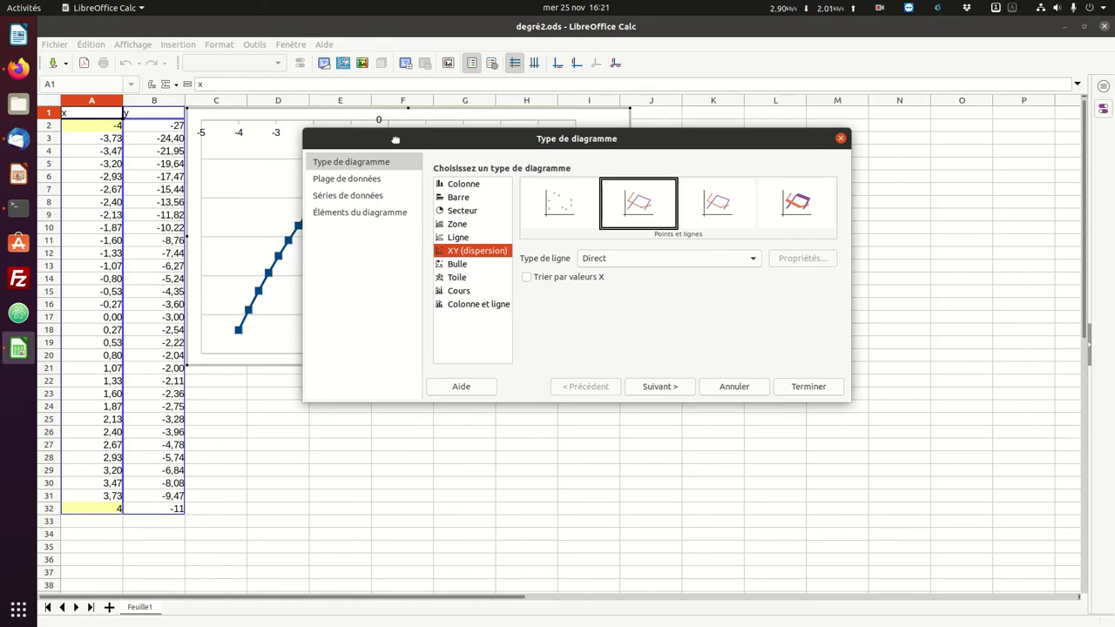
Review the chart's data range and the ranges assigned to the series' X and Y values
drag(391, 142, 530, 213)
click(499, 253)
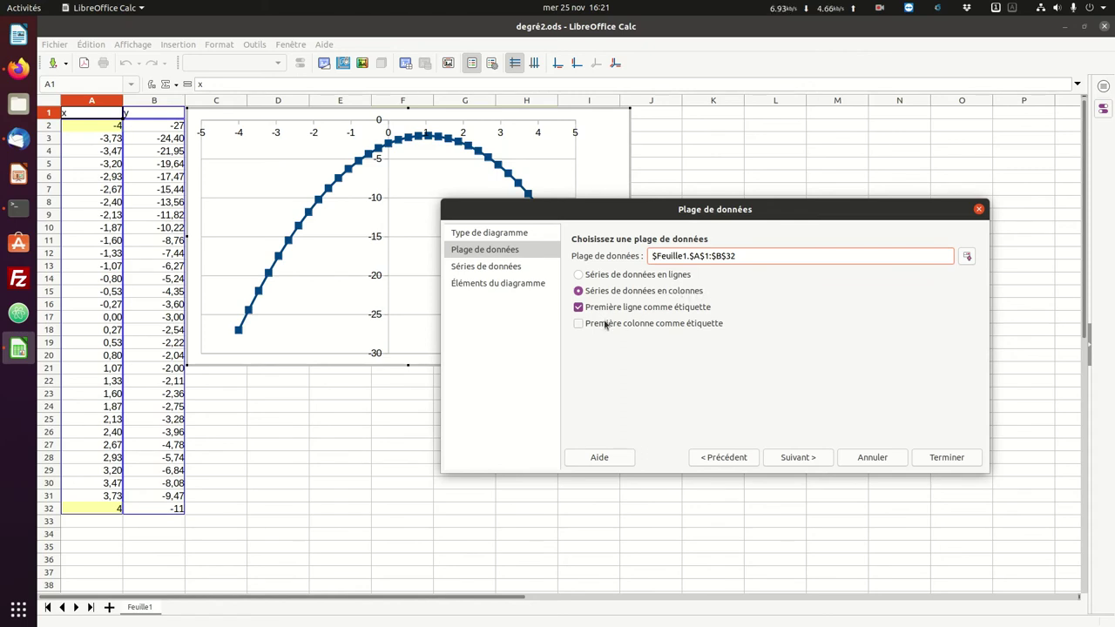
click(506, 268)
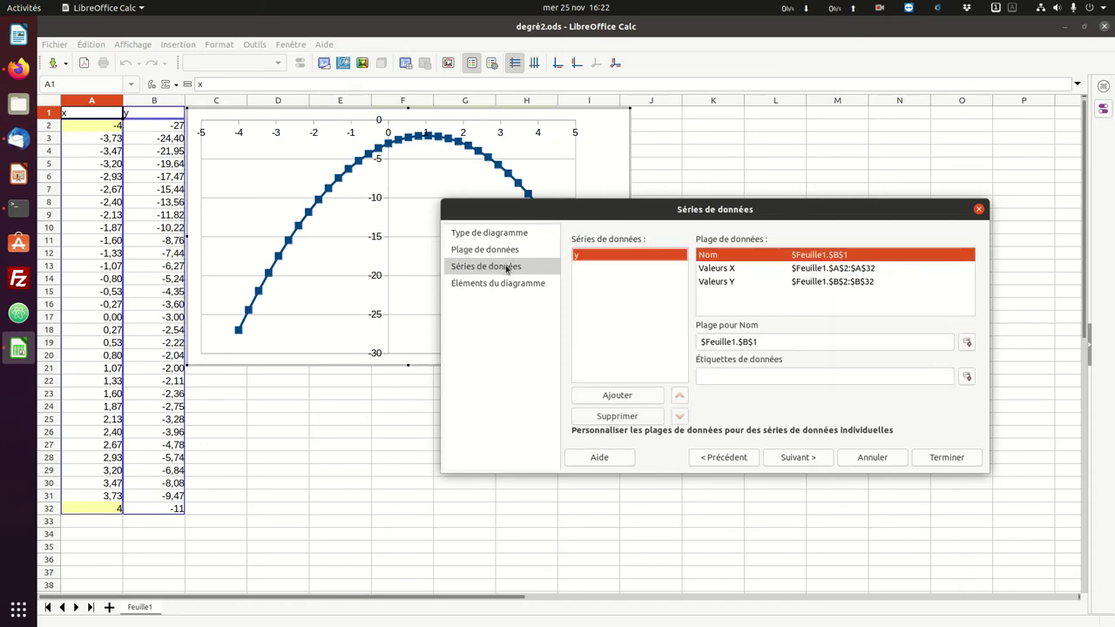
click(724, 270)
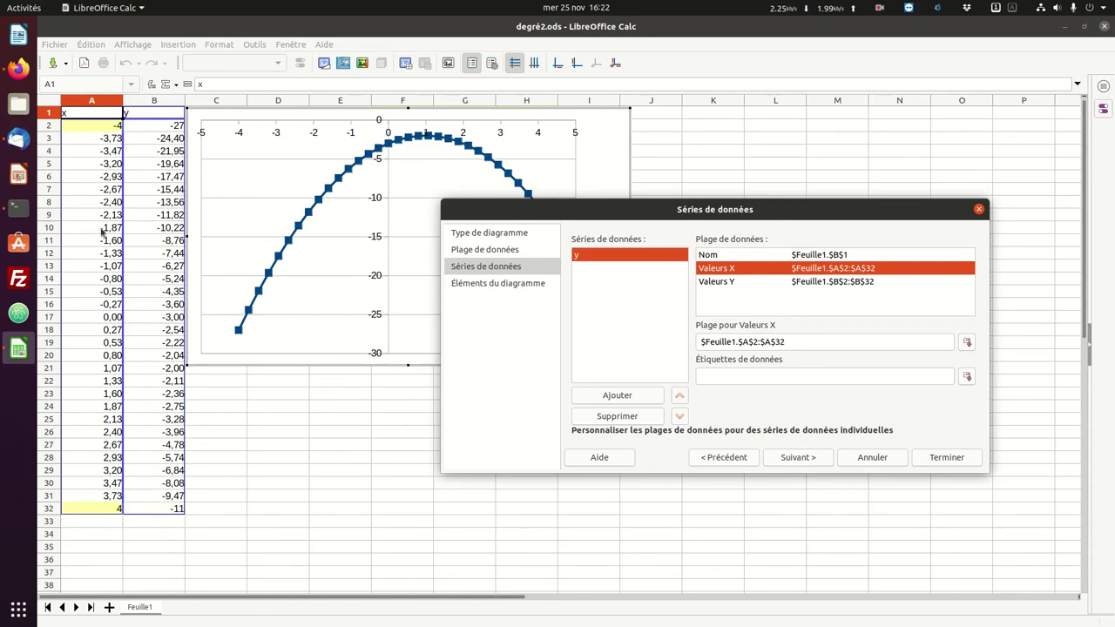
click(833, 282)
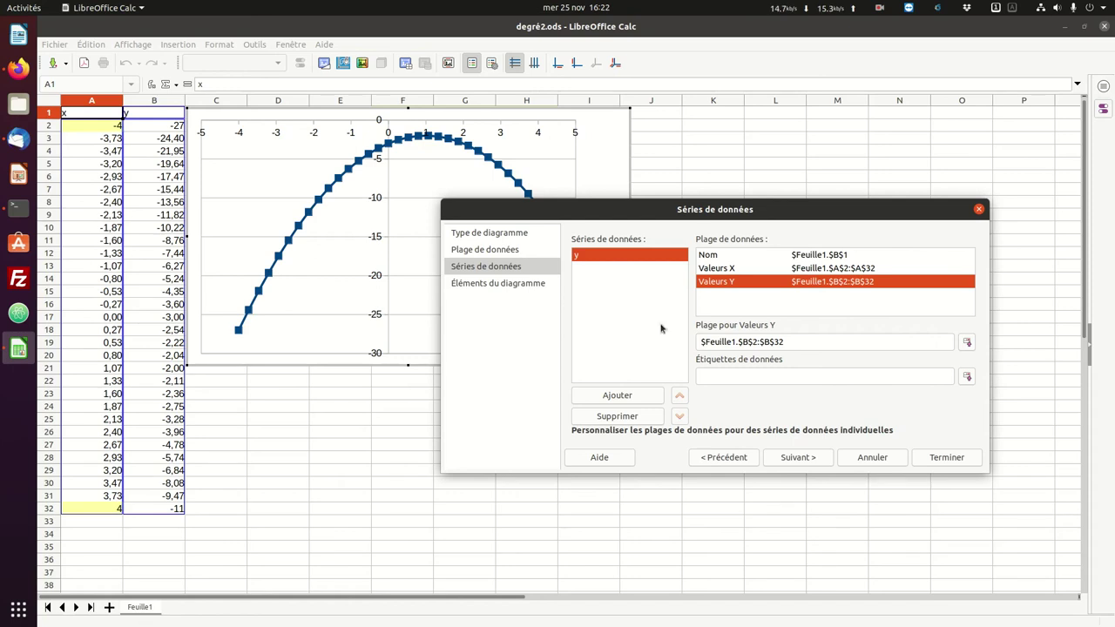
Give the chart the title "Équation du second degré"
click(504, 284)
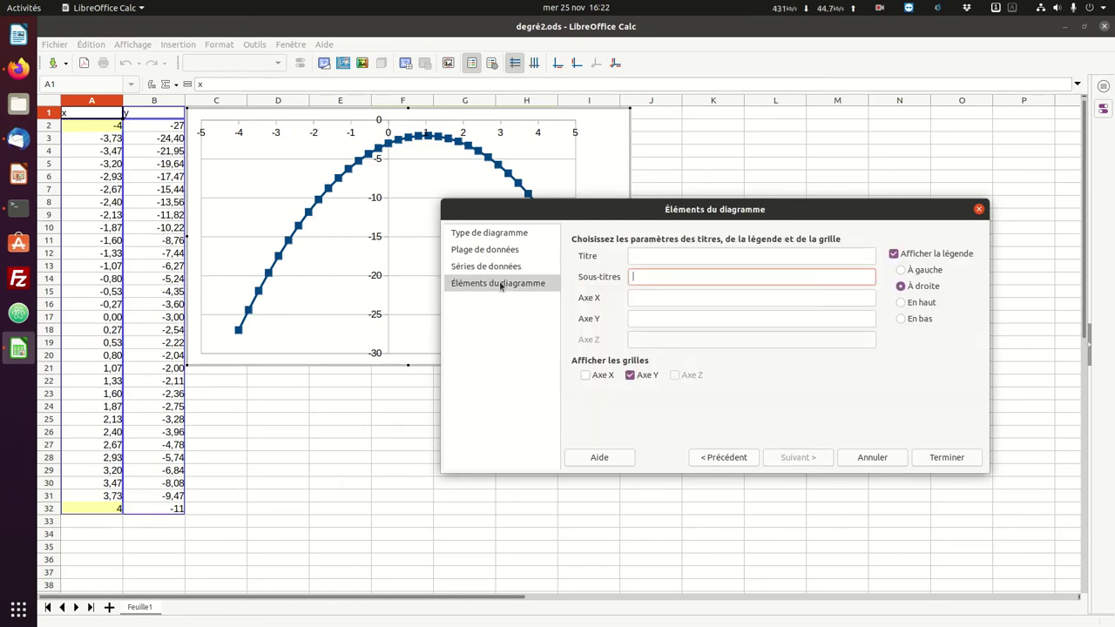
click(655, 255)
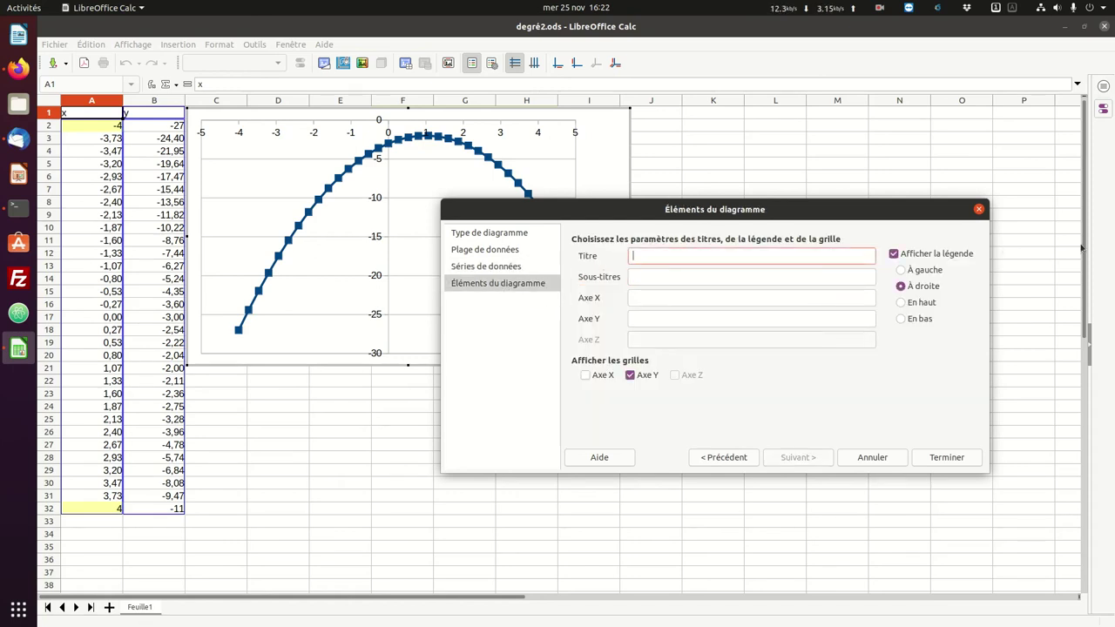
key(Caps_Lock)
text(É)
key(Caps_Lock)
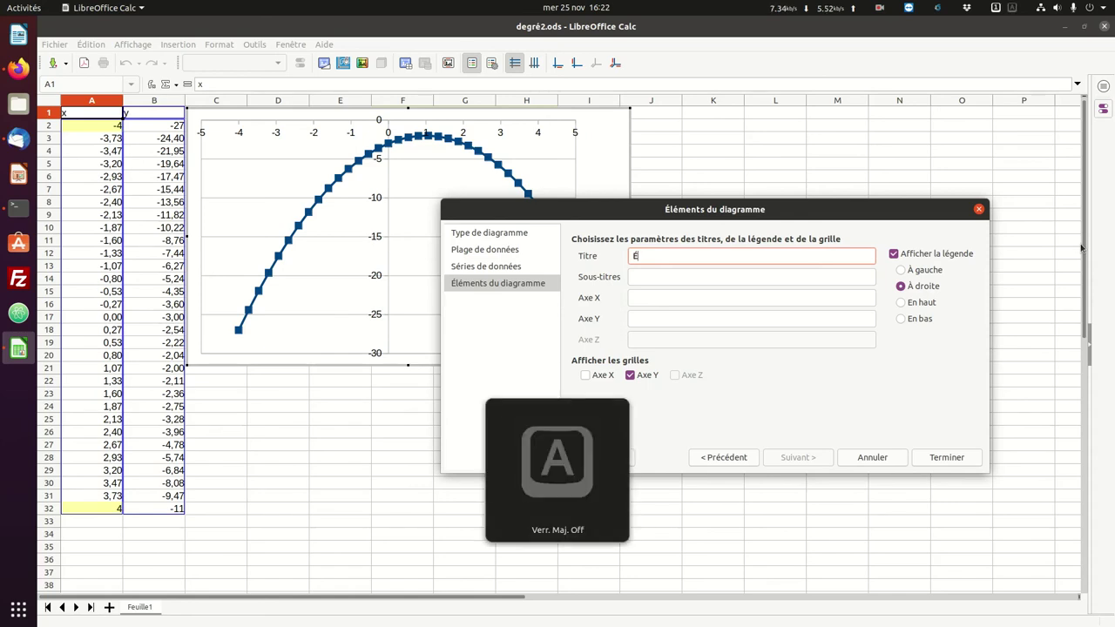
text(quation du se)
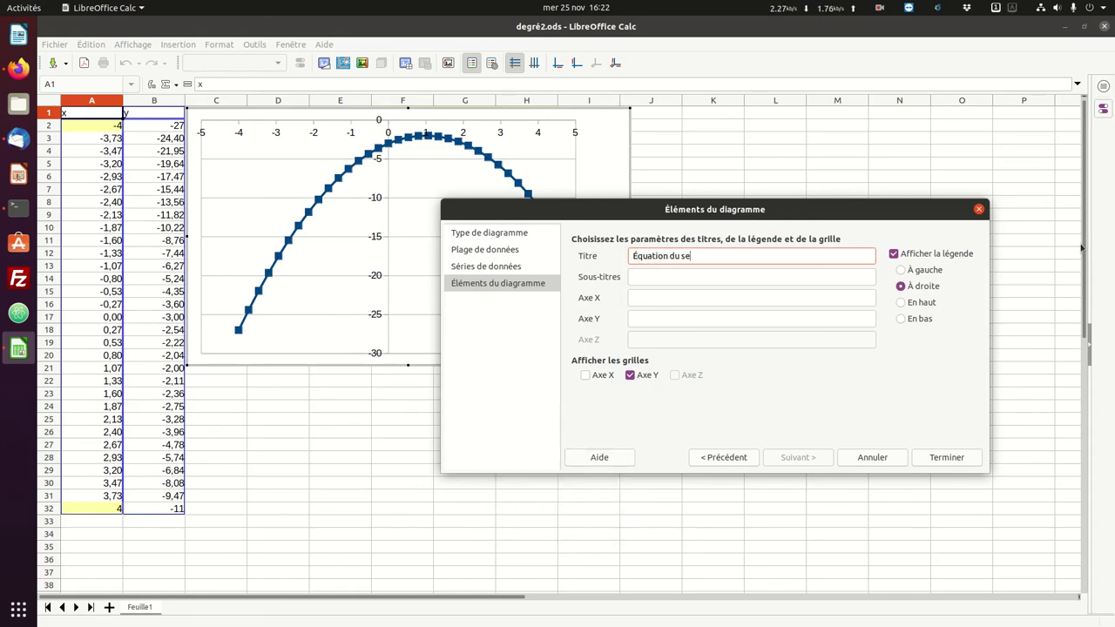
text(cond degré)
Title the chart's X axis "x" and its Y axis "y", and turn off the legend
key(Tab)
key(Tab)
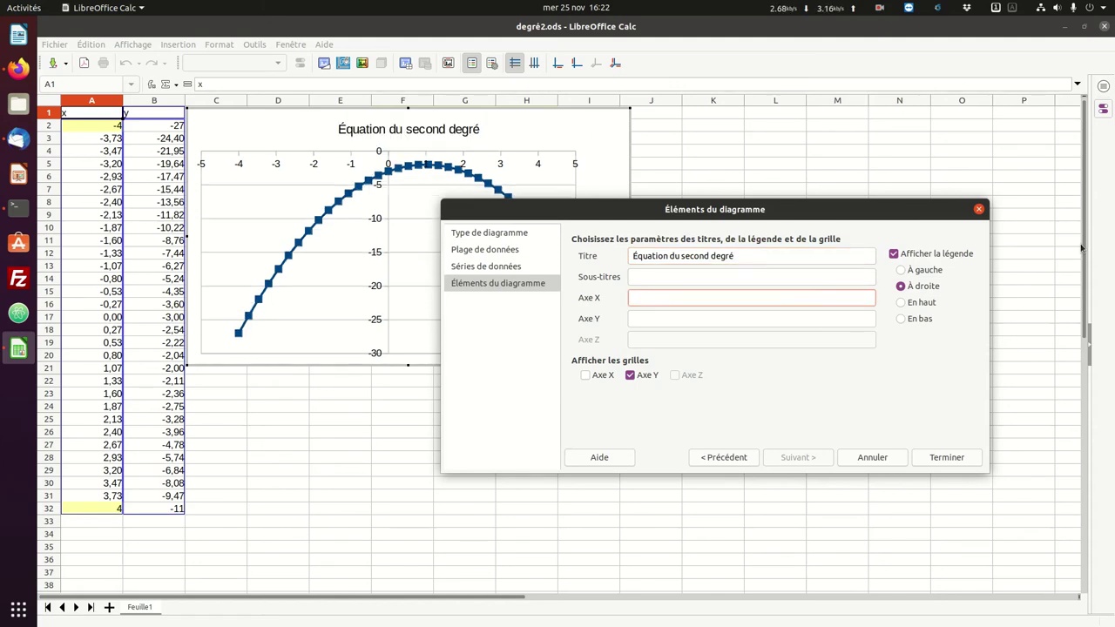
key(Tab)
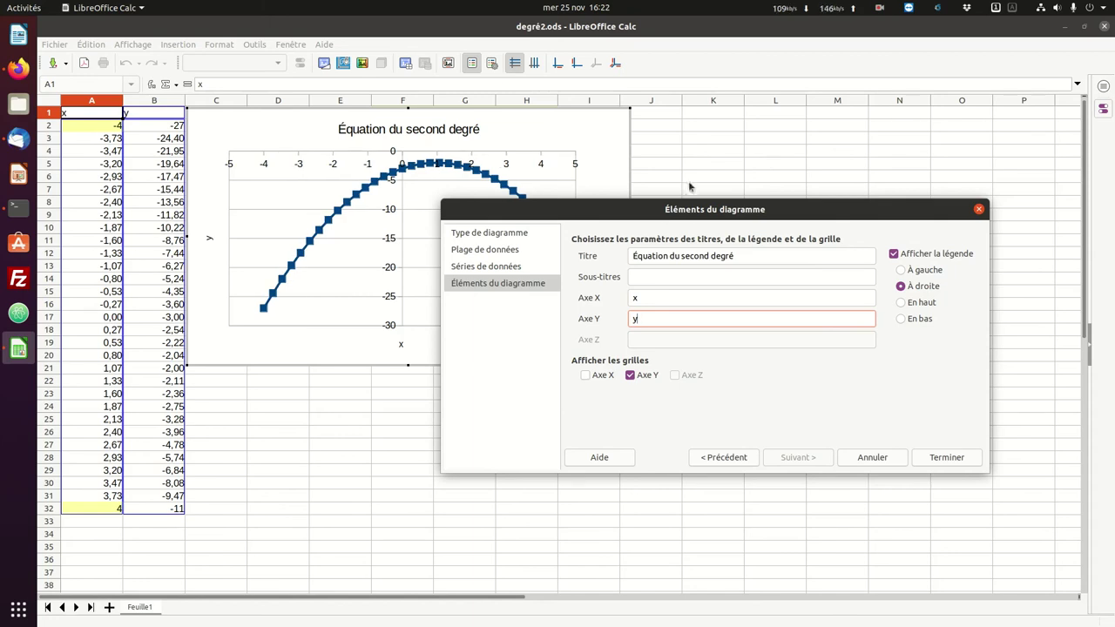
drag(673, 218, 548, 293)
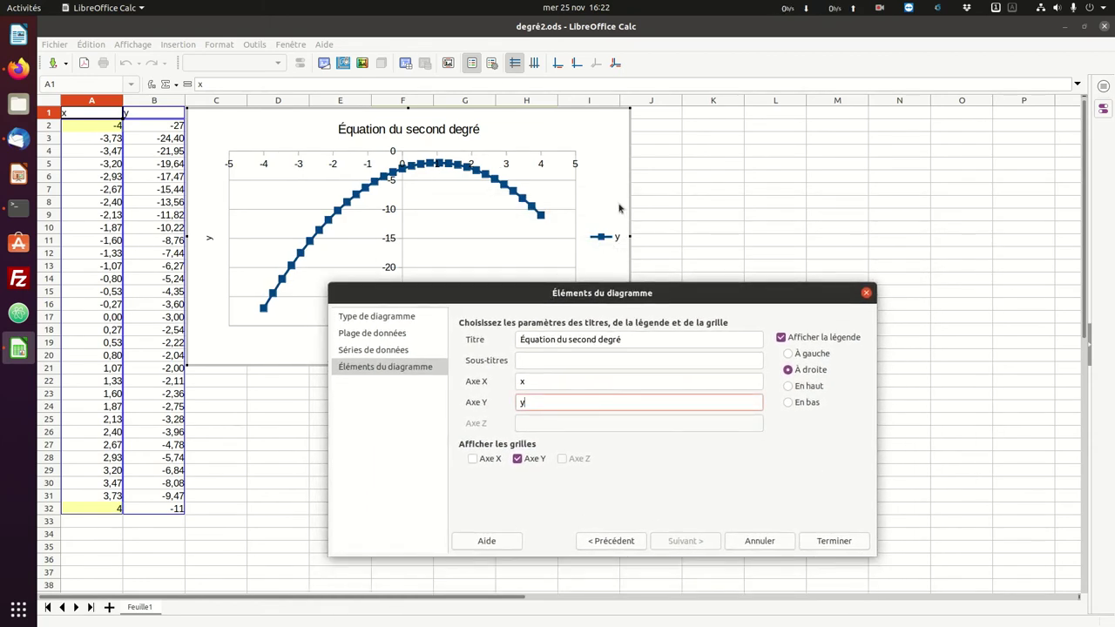
click(798, 338)
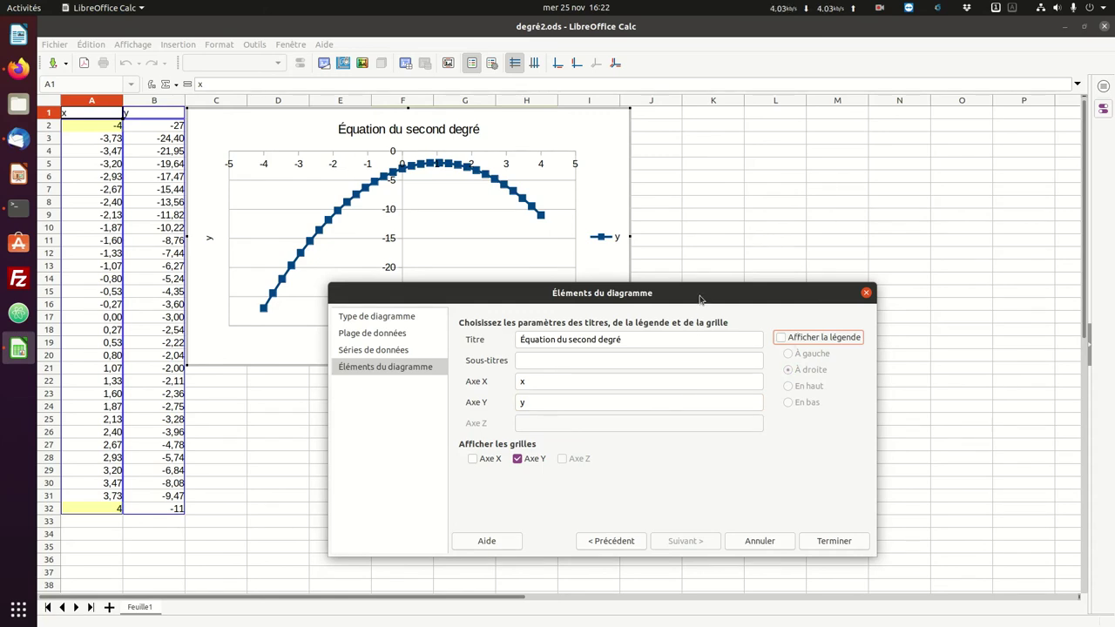